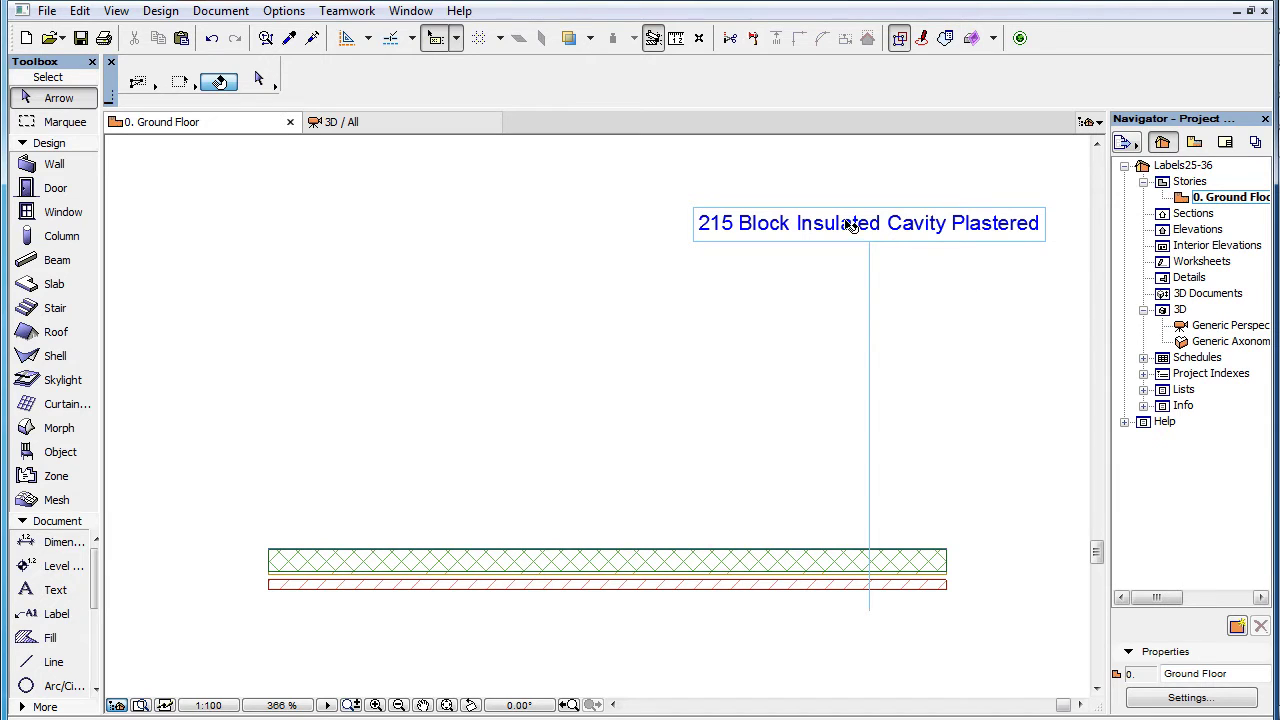
Select the wall label and open its settings with the Custom Settings label geometry panel expanded.
{"action": "left_click", "coordinate": [849, 225]}
{"action": "left_click", "coordinate": [258, 78]}
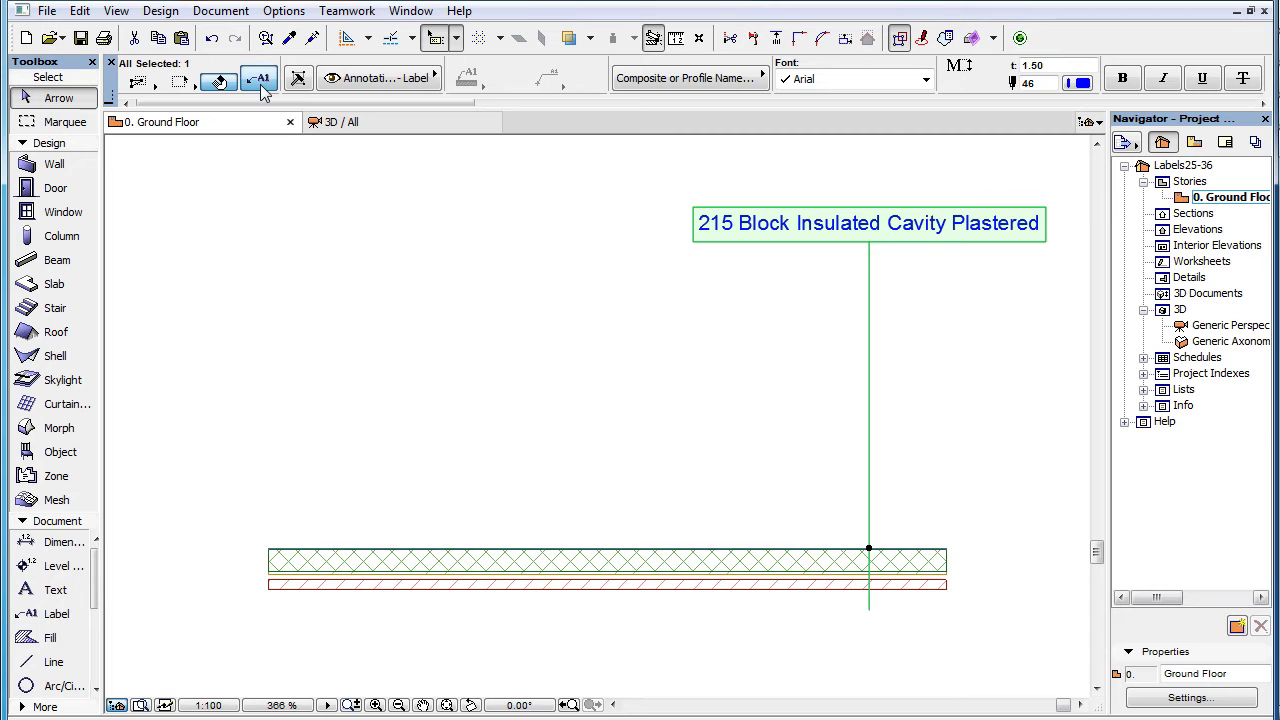
{"action": "key", "text": "ctrl+t"}
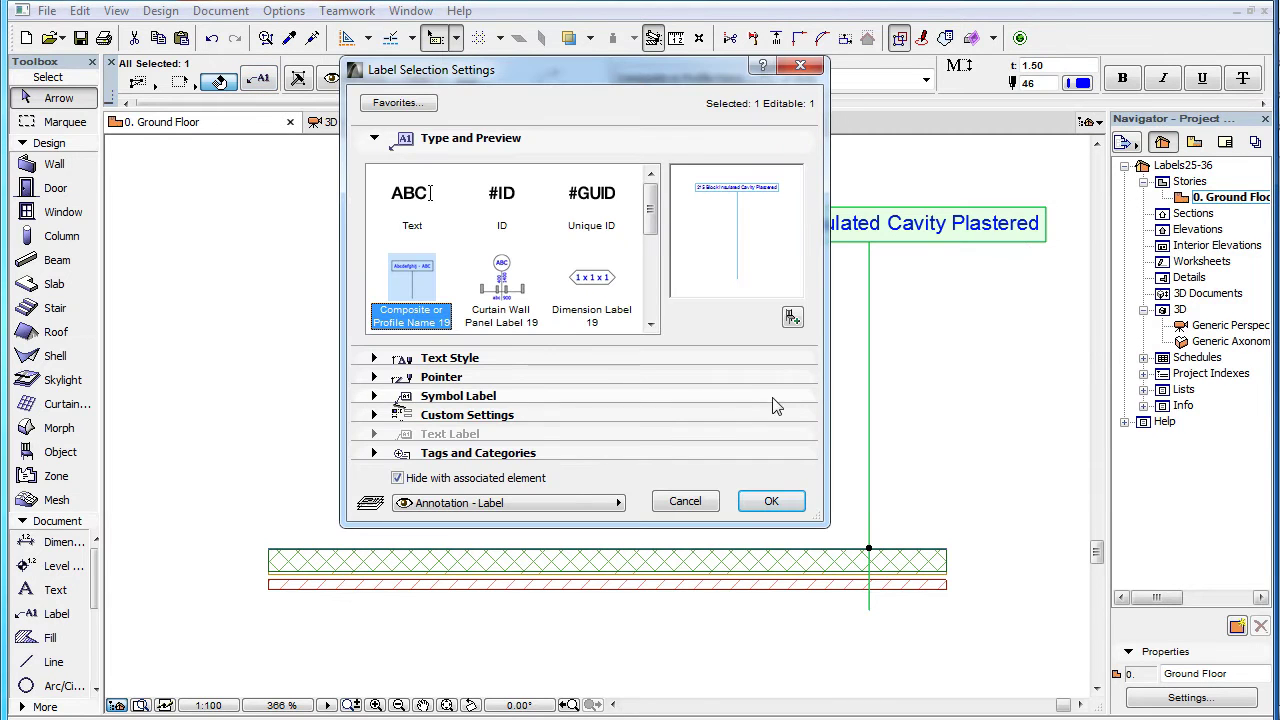
{"action": "left_click", "coordinate": [755, 418]}
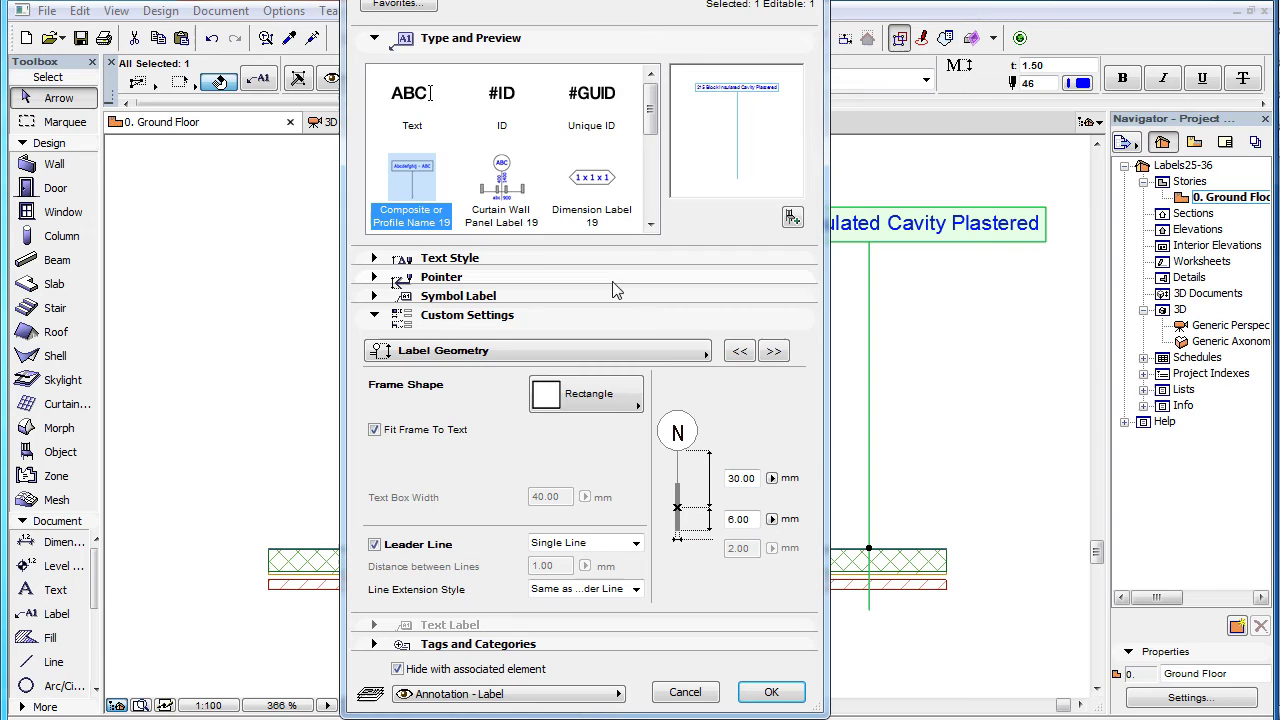
Keep Label Geometry chosen in the Custom Settings page list.
{"action": "left_click", "coordinate": [665, 350]}
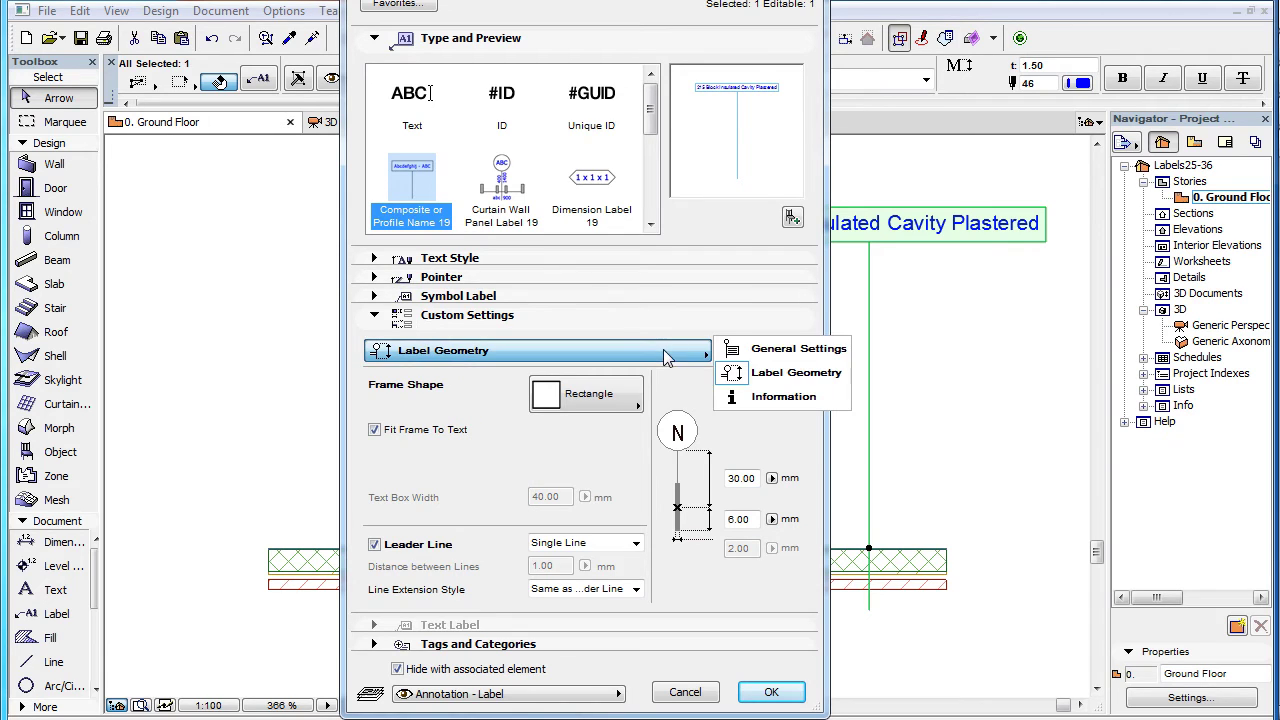
{"action": "left_click", "coordinate": [839, 376]}
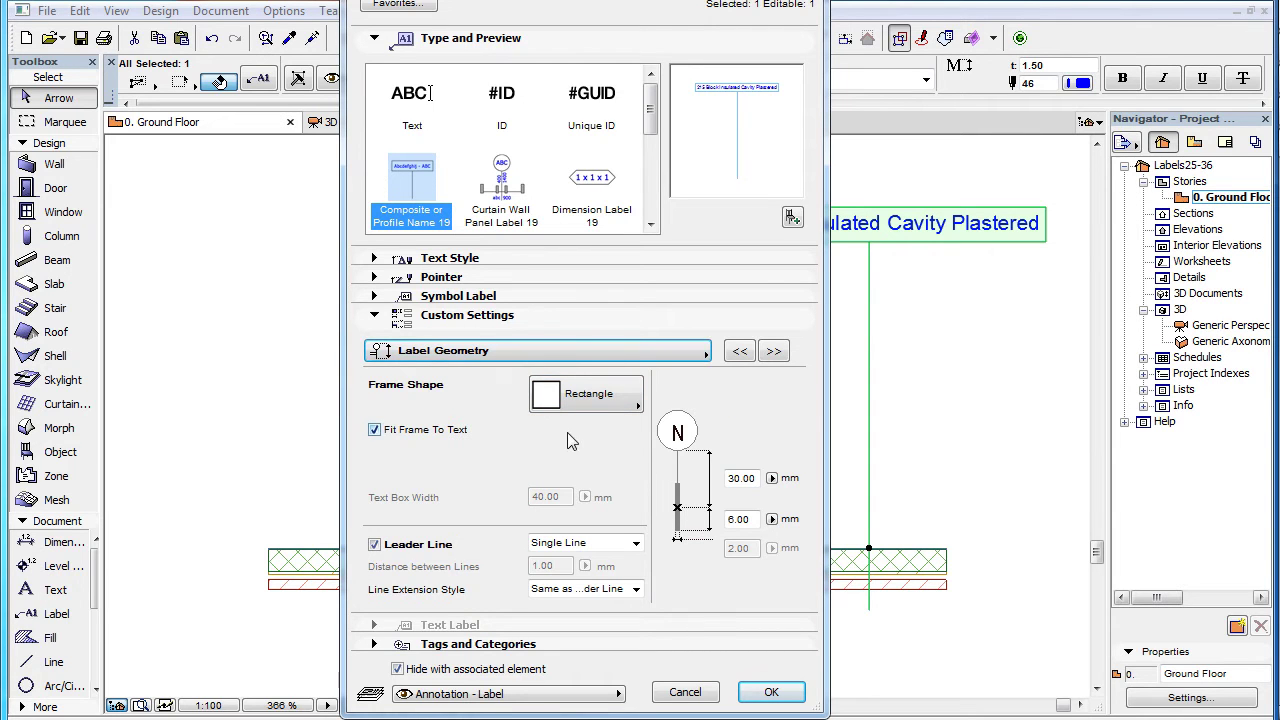
Expand Text Style, toggle the text Frame off and back on, and move the dialog higher.
{"action": "left_click", "coordinate": [552, 262]}
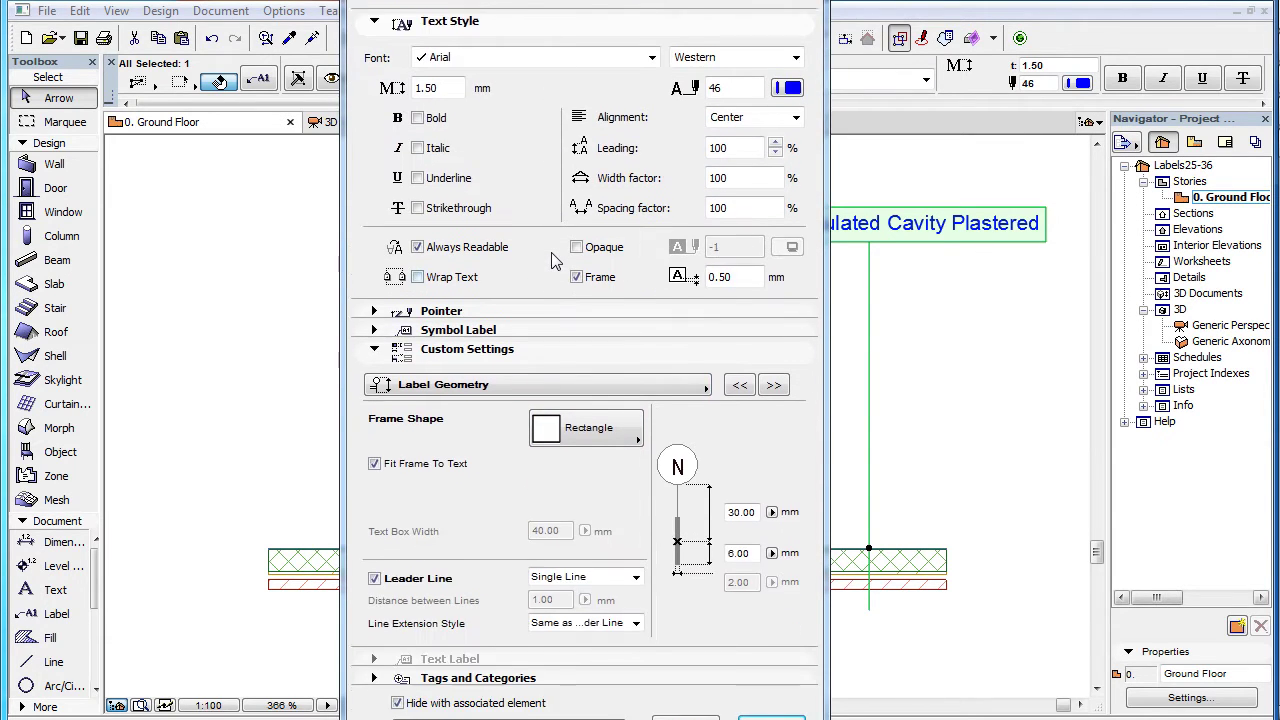
{"action": "left_click", "coordinate": [595, 245]}
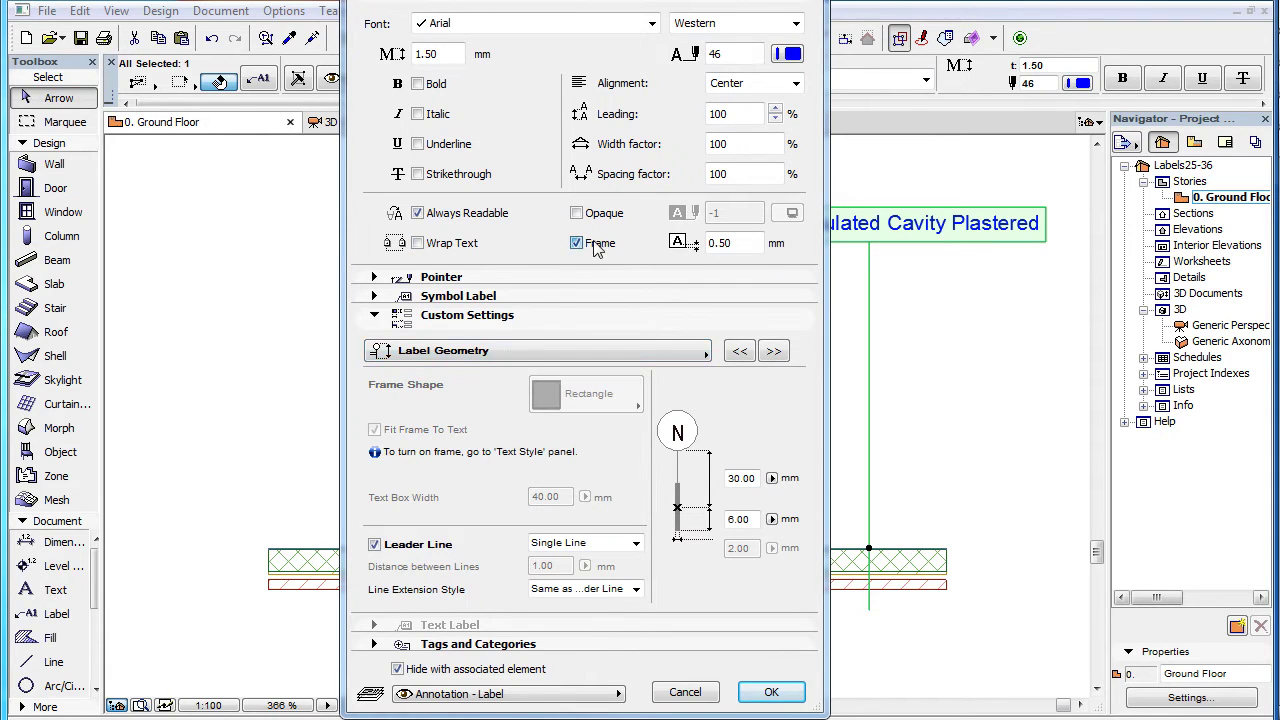
{"action": "left_click", "coordinate": [577, 243]}
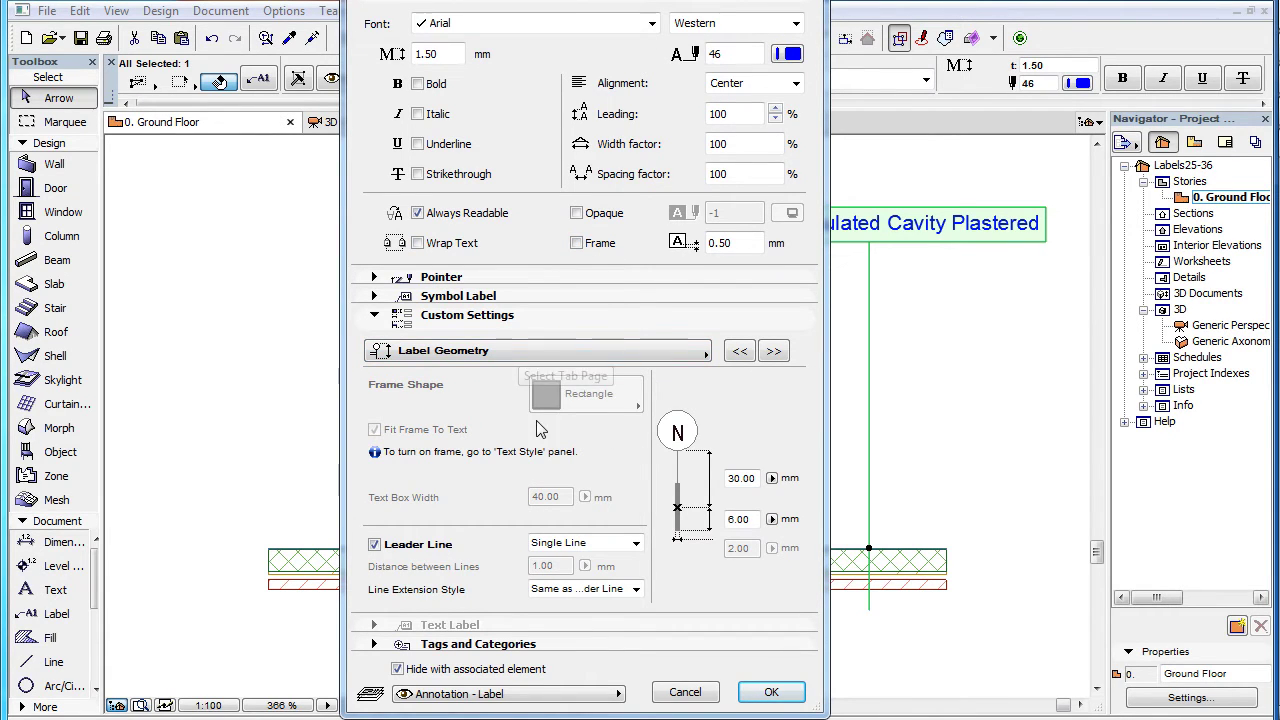
{"action": "left_click", "coordinate": [577, 243]}
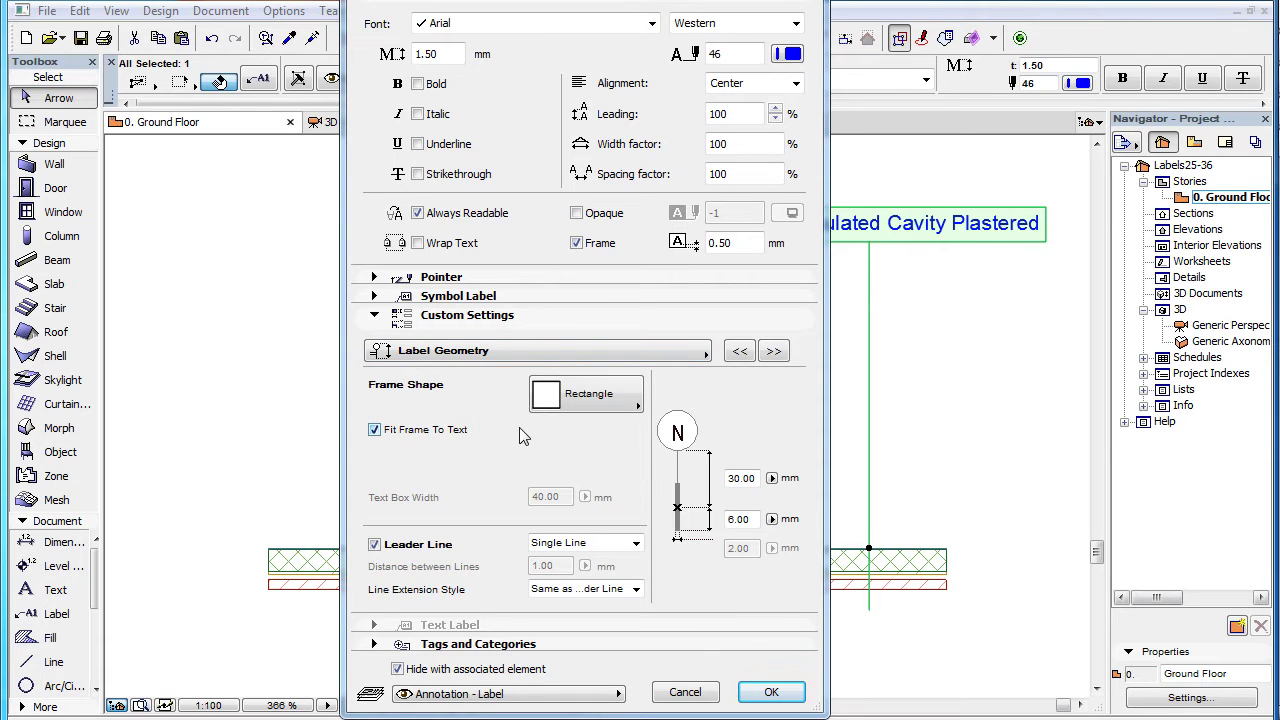
{"action": "left_click_drag", "start_coordinate": [588, 5], "coordinate": [388, 38]}
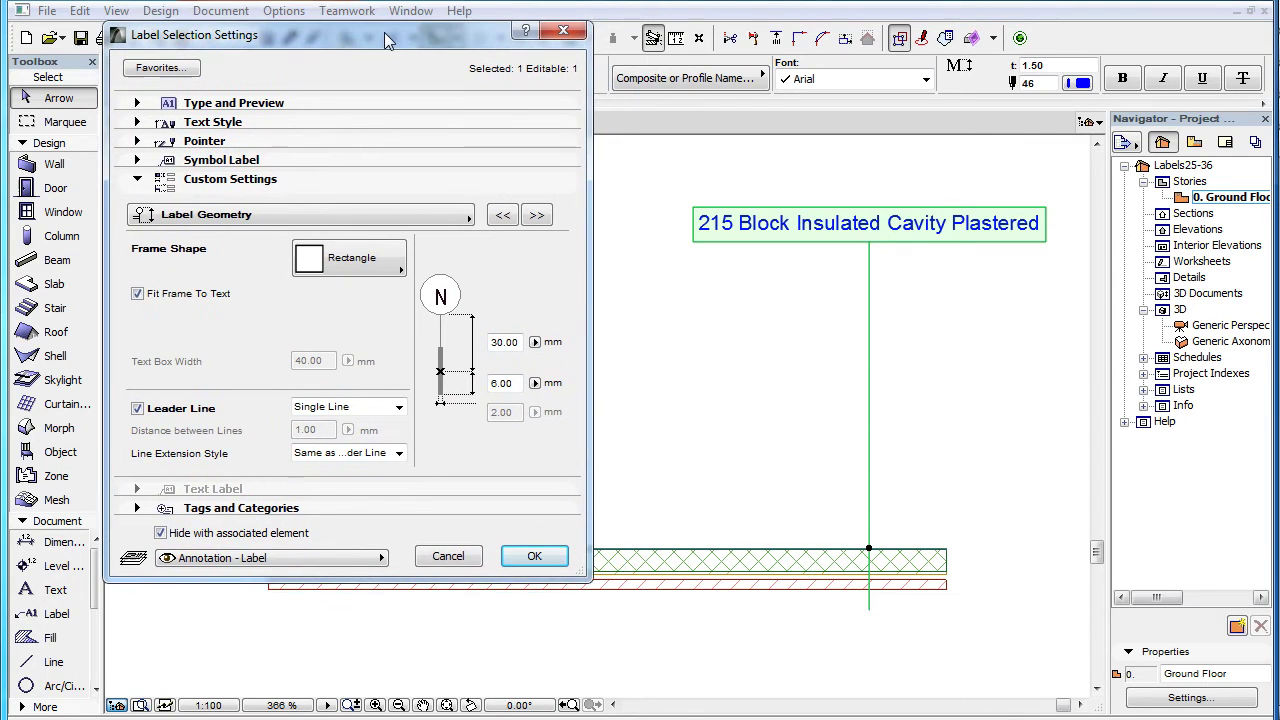
Try an angled pointer, revert to a straight leader, and collapse the Pointer panel.
{"action": "left_click", "coordinate": [365, 141]}
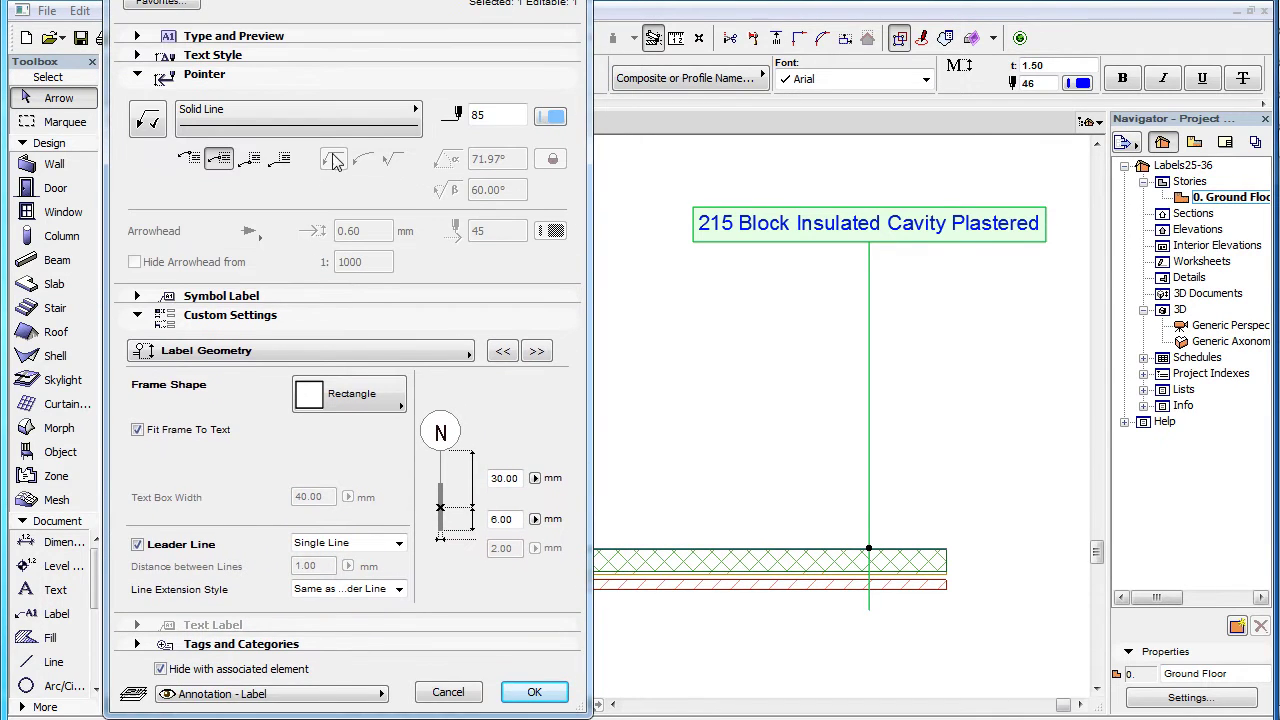
{"action": "left_click", "coordinate": [333, 160]}
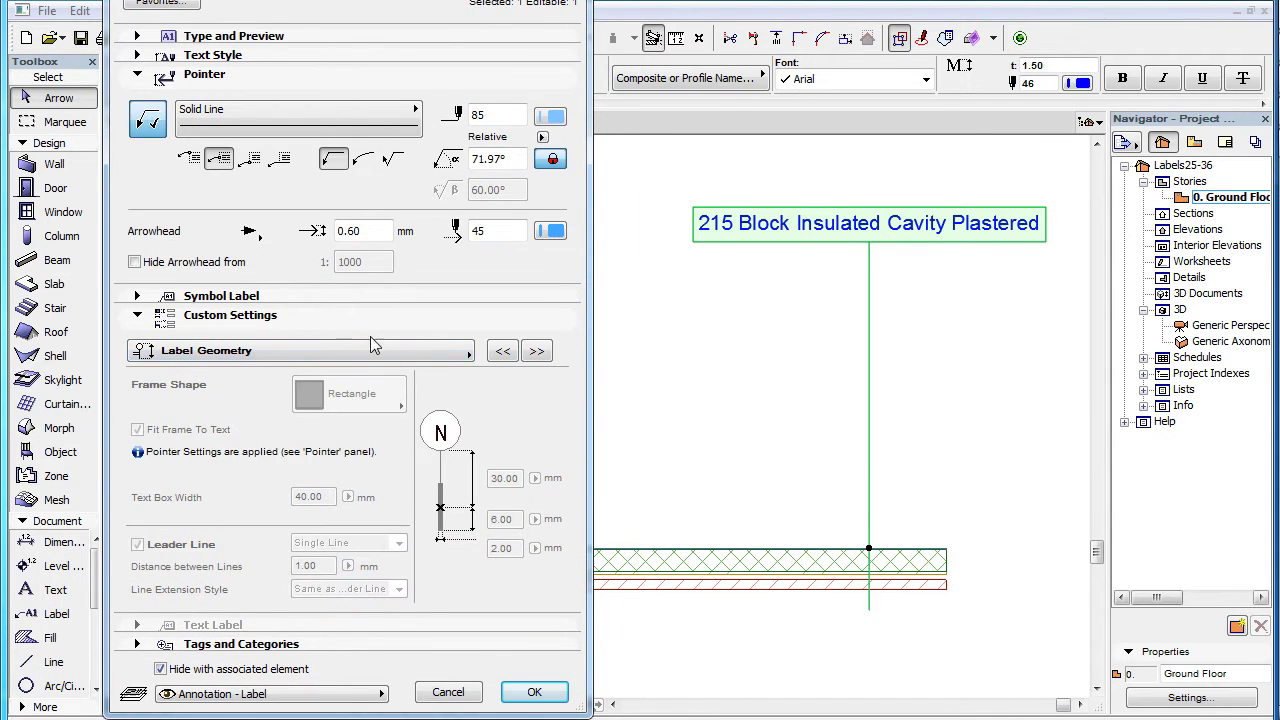
{"action": "left_click", "coordinate": [147, 118]}
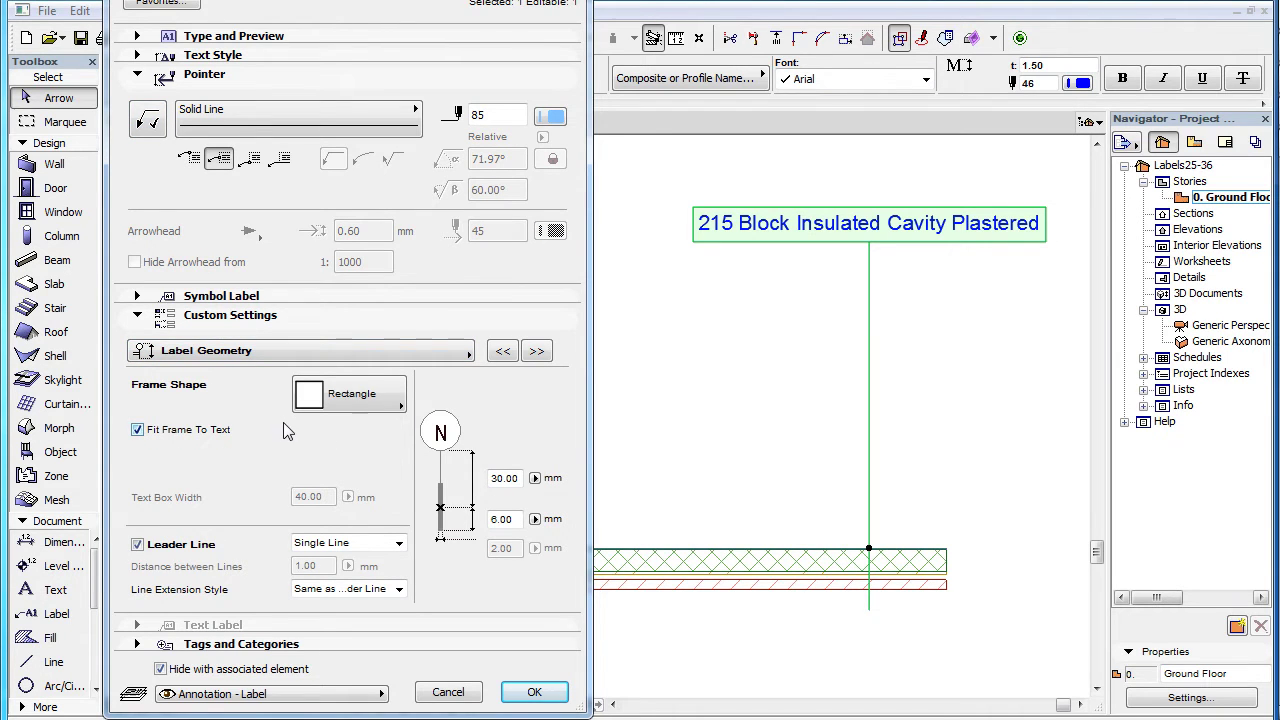
{"action": "left_click", "coordinate": [318, 78]}
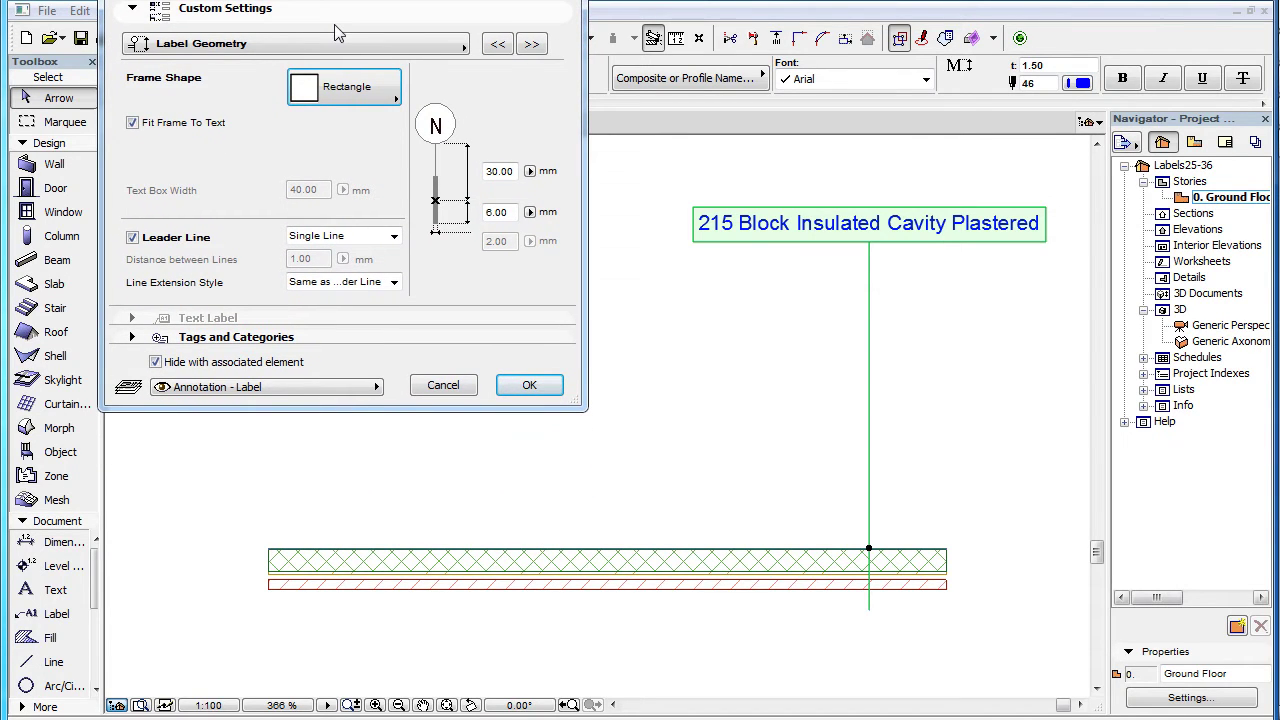
Change the label's frame shape to Pointed Rectangle 120°.
{"action": "left_click", "coordinate": [388, 92]}
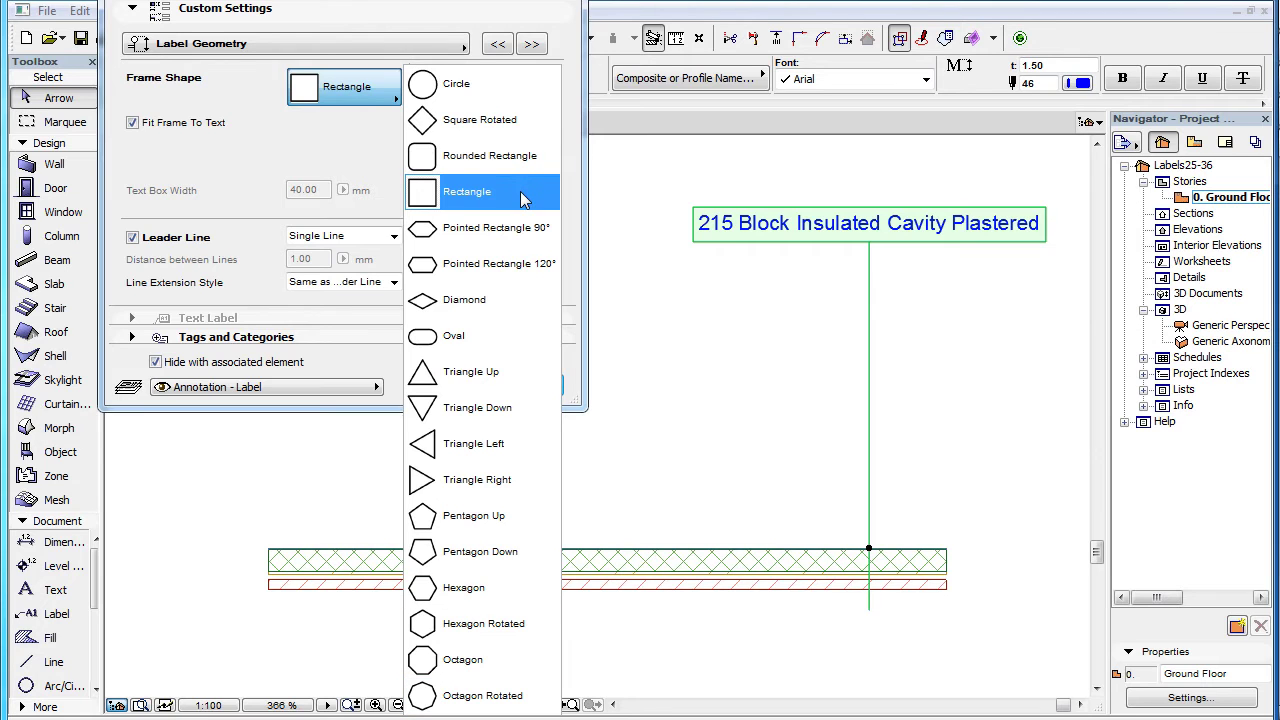
{"action": "left_click", "coordinate": [520, 263]}
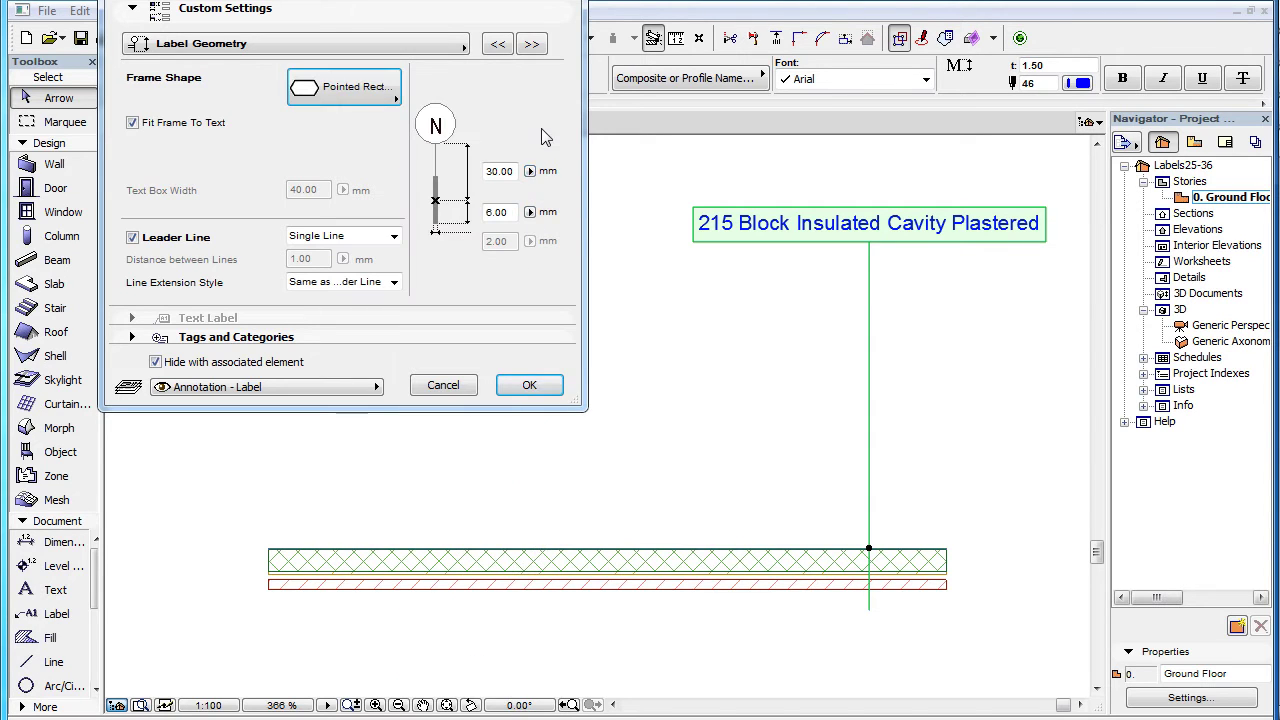
Apply the pointed frame and switch Fit Frame To Text off, leaving a fixed 20 × 10 mm size.
{"action": "left_click", "coordinate": [549, 384]}
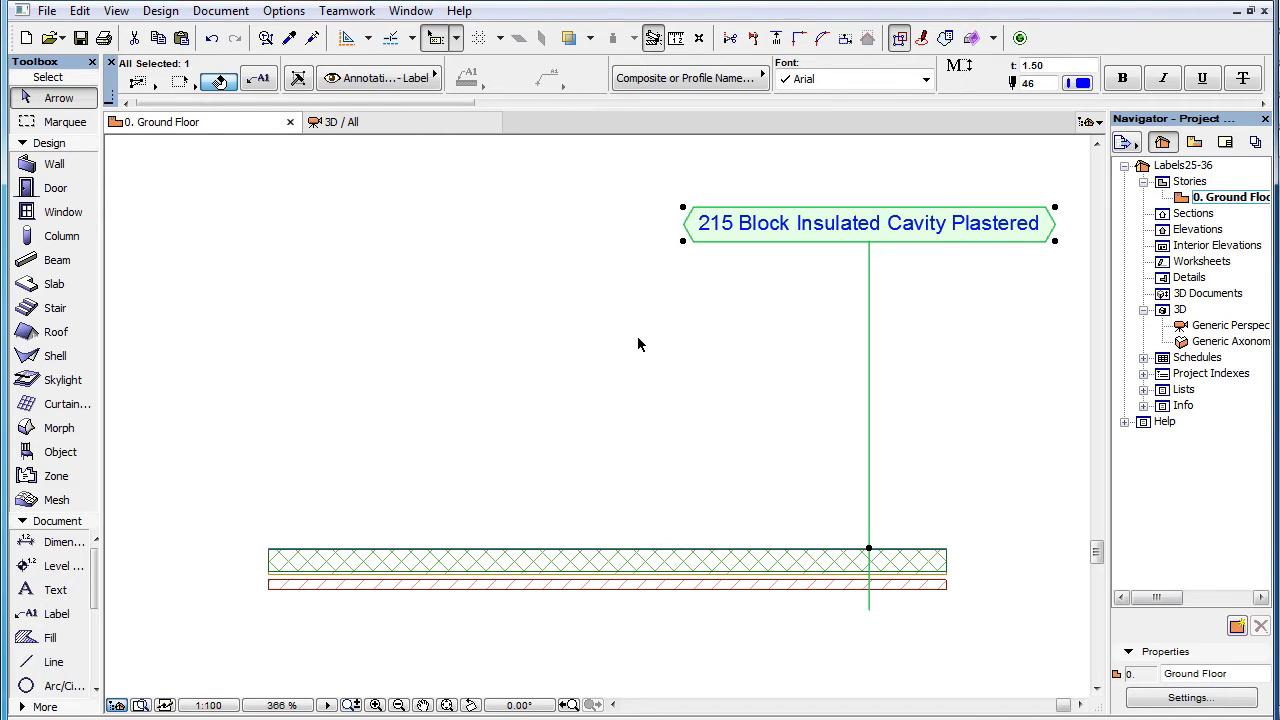
{"action": "left_click", "coordinate": [264, 84]}
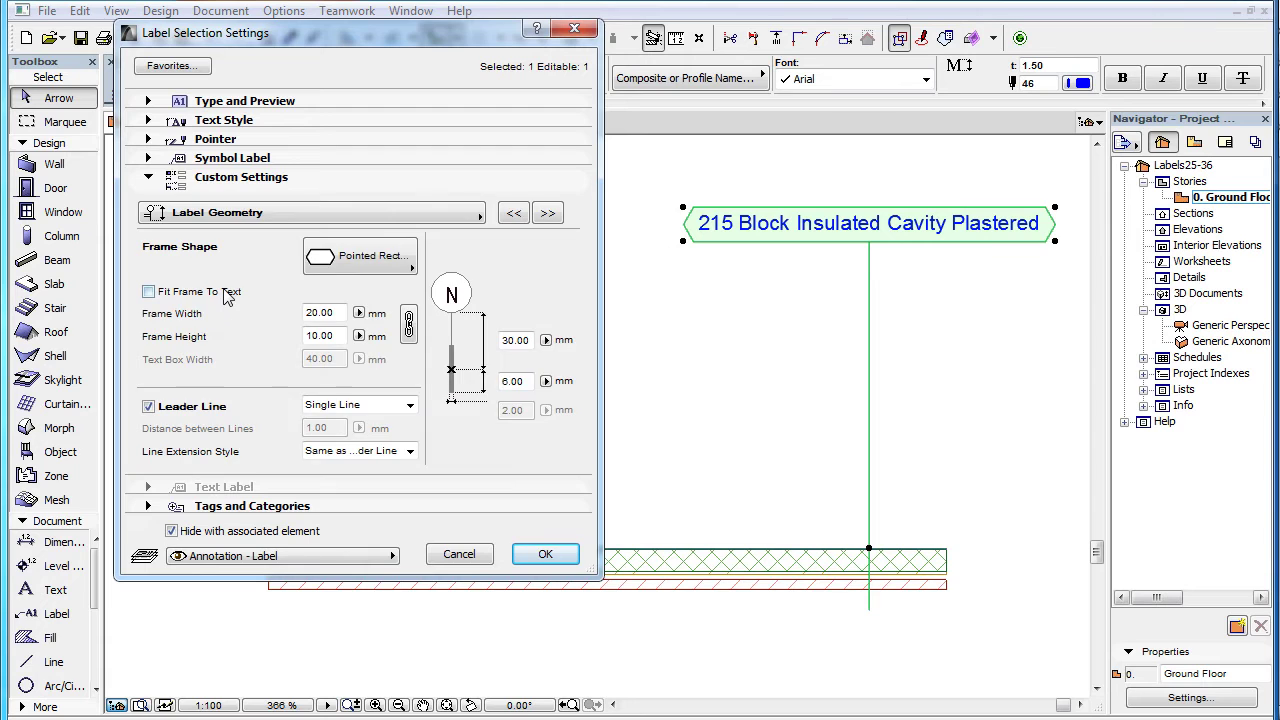
{"action": "left_click", "coordinate": [226, 303]}
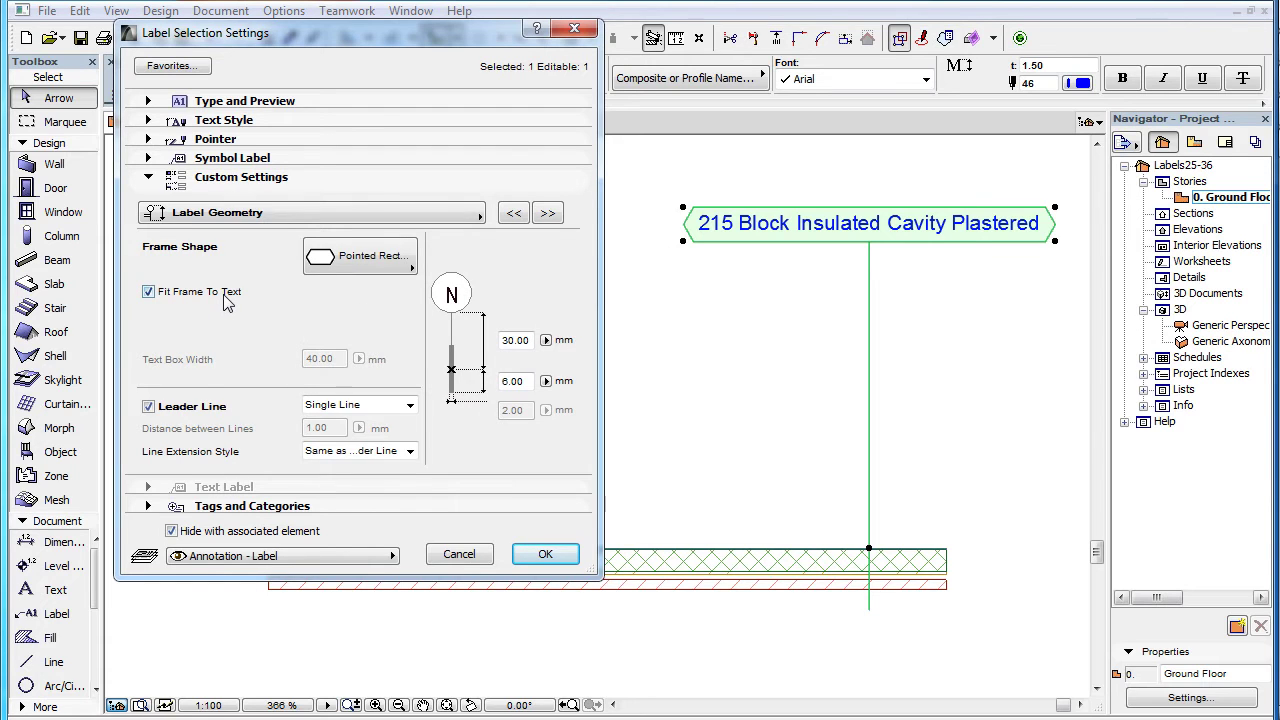
{"action": "left_click", "coordinate": [543, 556]}
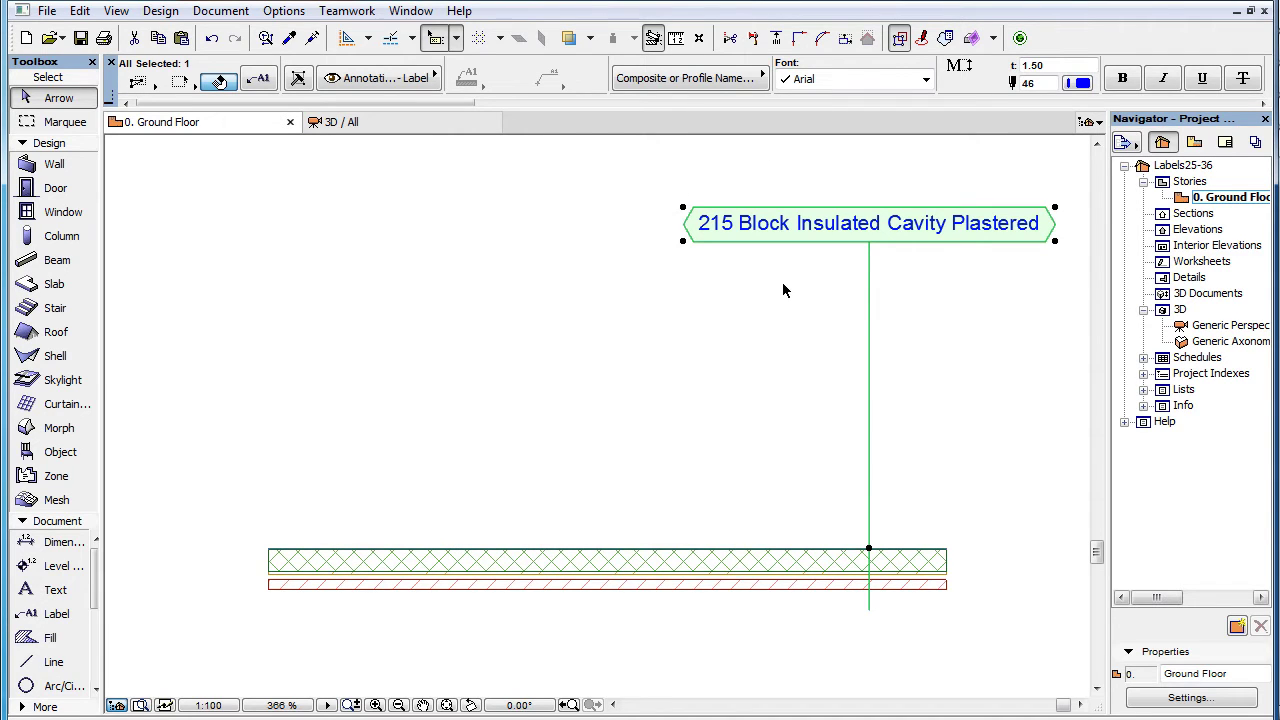
{"action": "left_click", "coordinate": [258, 78]}
{"action": "key", "text": "ctrl+t"}
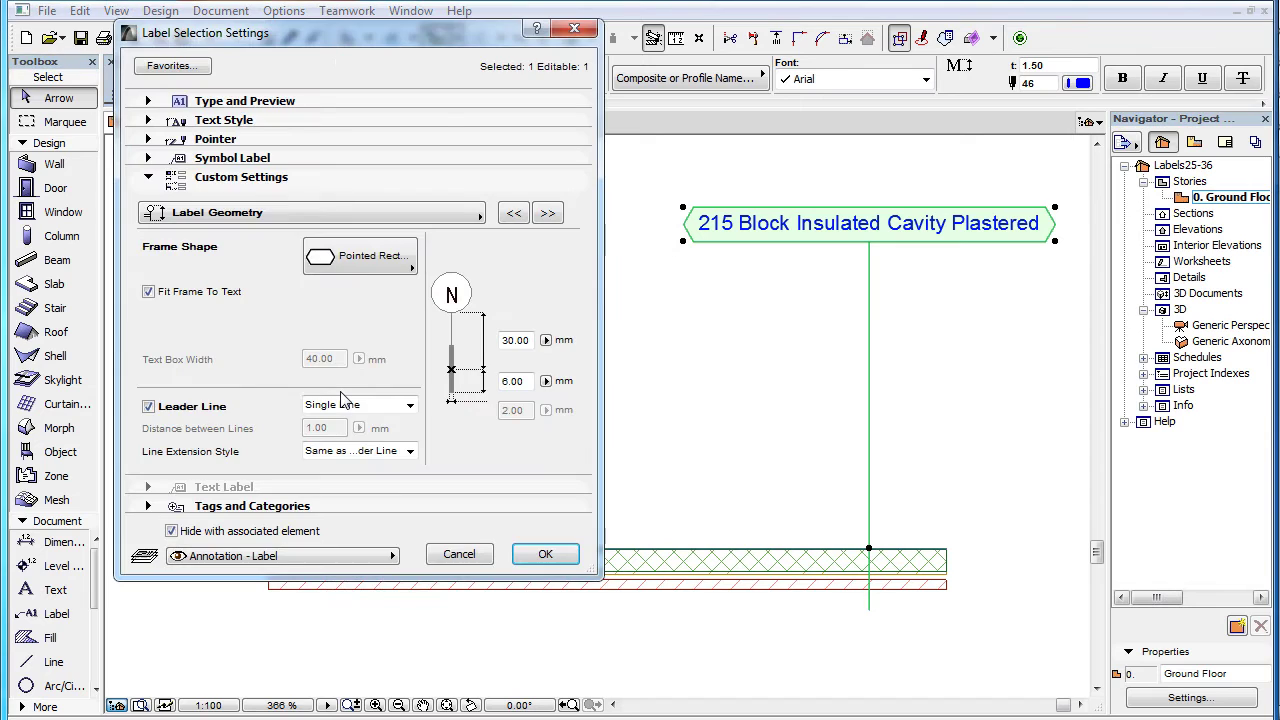
{"action": "left_click", "coordinate": [222, 292]}
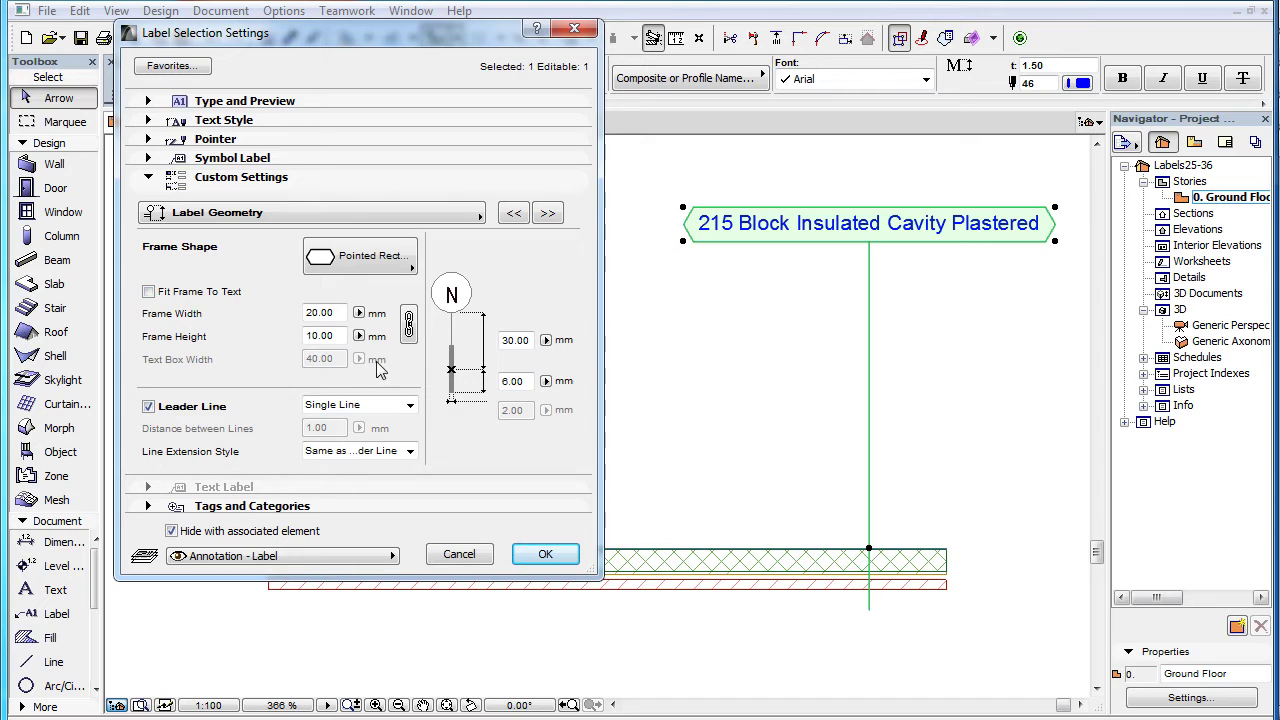
Apply the 20 × 10 mm frame, then resize it to 32 × 8 mm.
{"action": "left_click", "coordinate": [546, 555]}
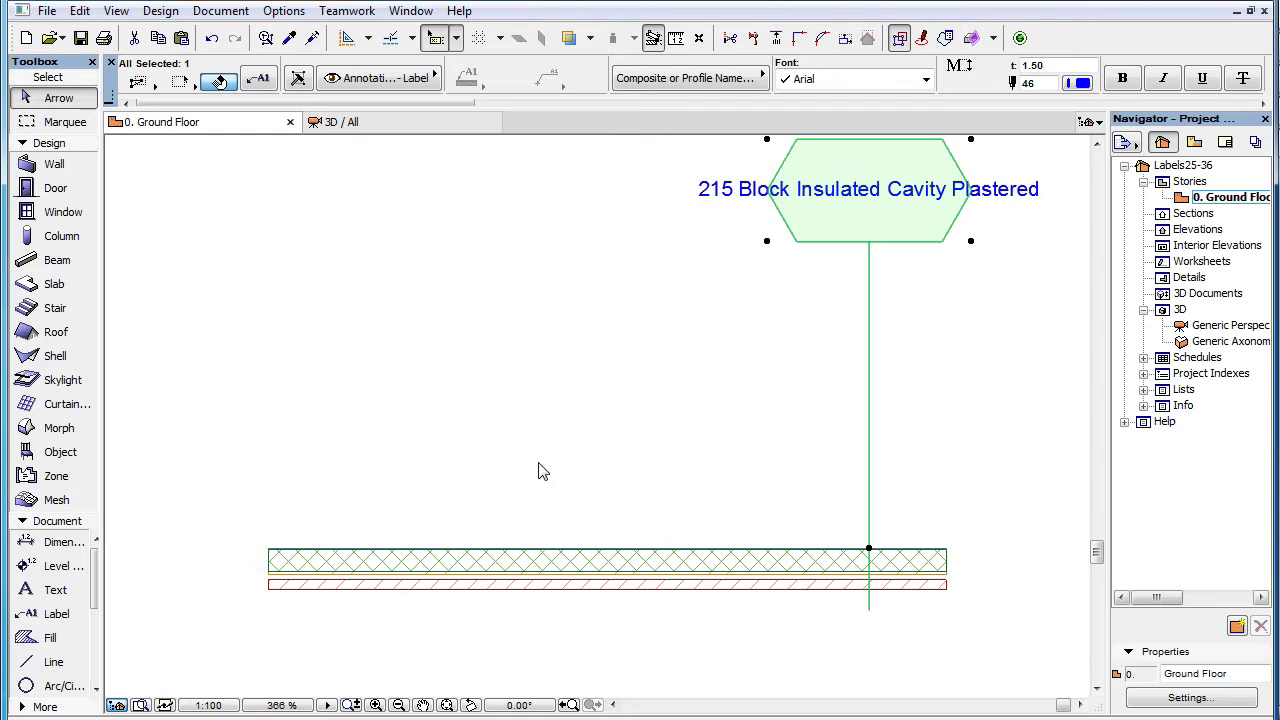
{"action": "left_click", "coordinate": [265, 82]}
{"action": "key", "text": "ctrl+t"}
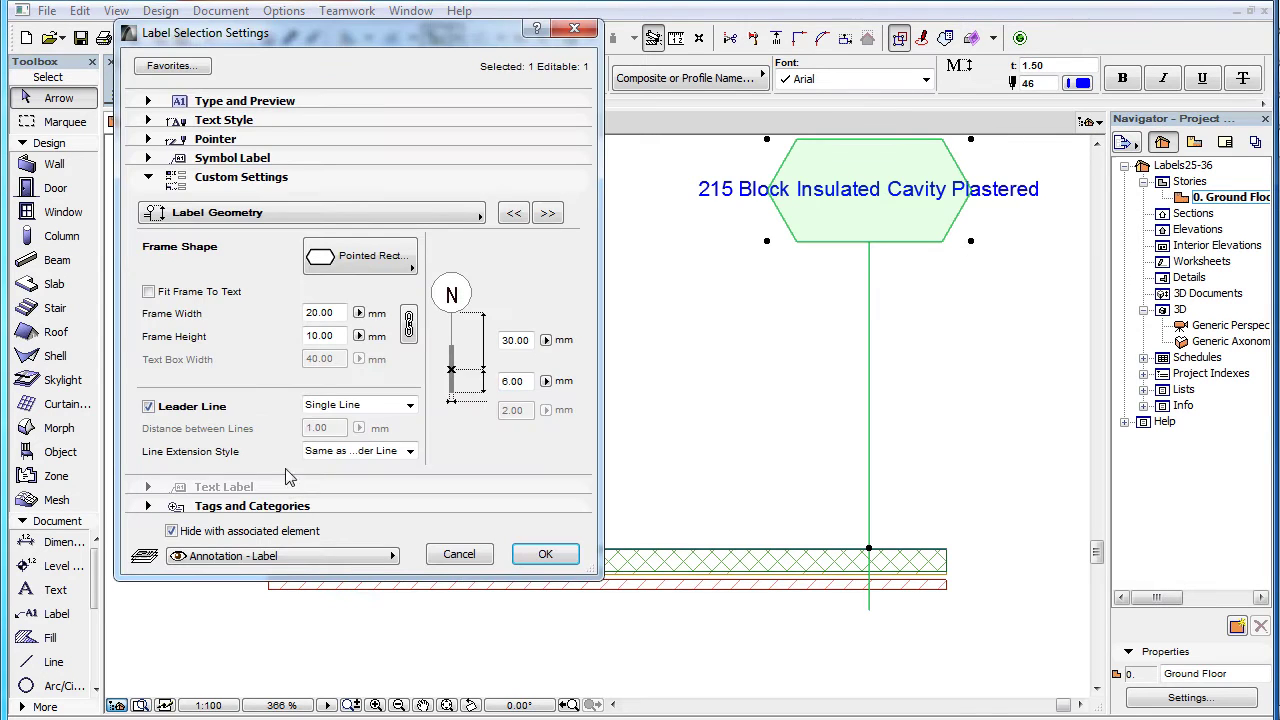
{"action": "double_click", "coordinate": [345, 312]}
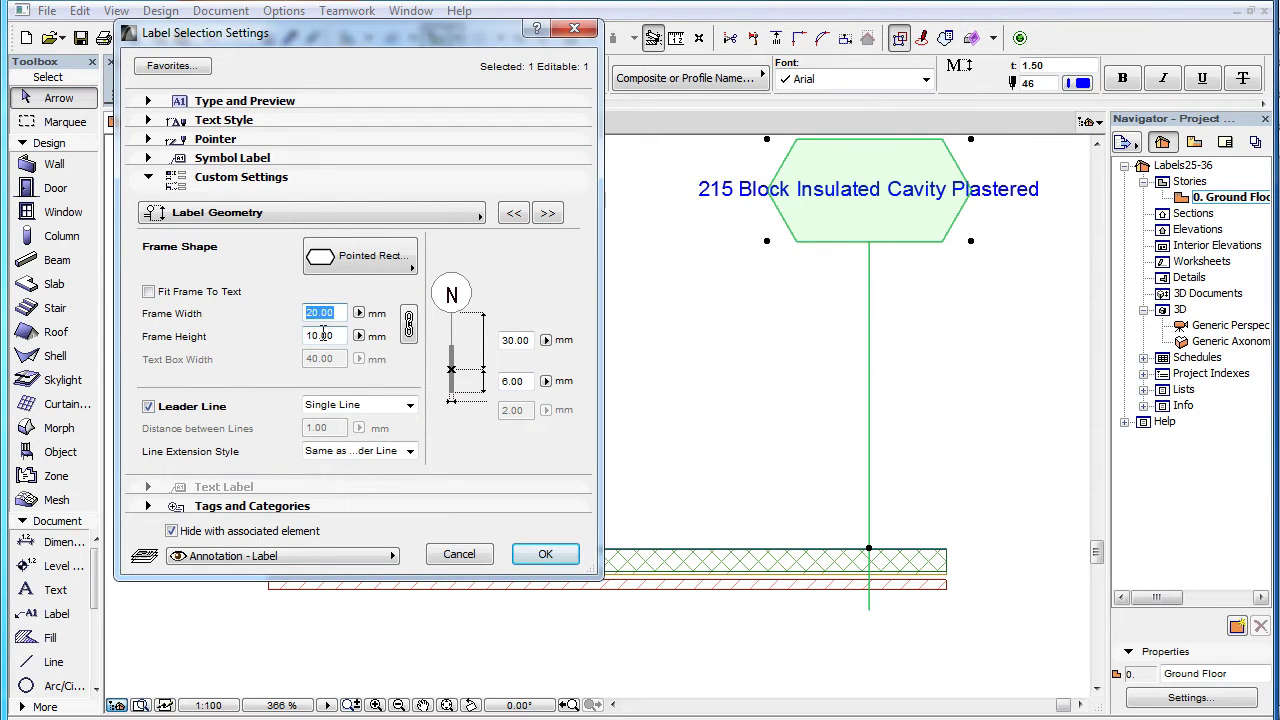
{"action": "key", "text": "Tab"}
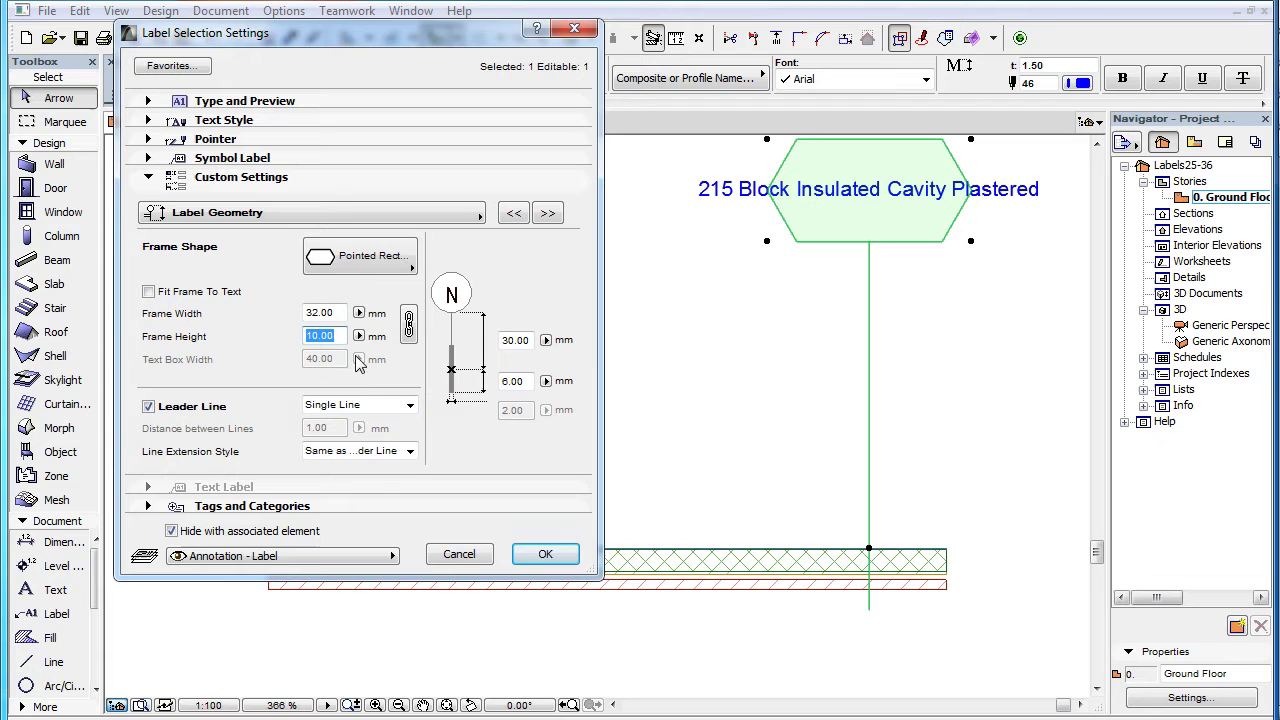
{"action": "type", "text": "8"}
{"action": "left_click", "coordinate": [557, 552]}
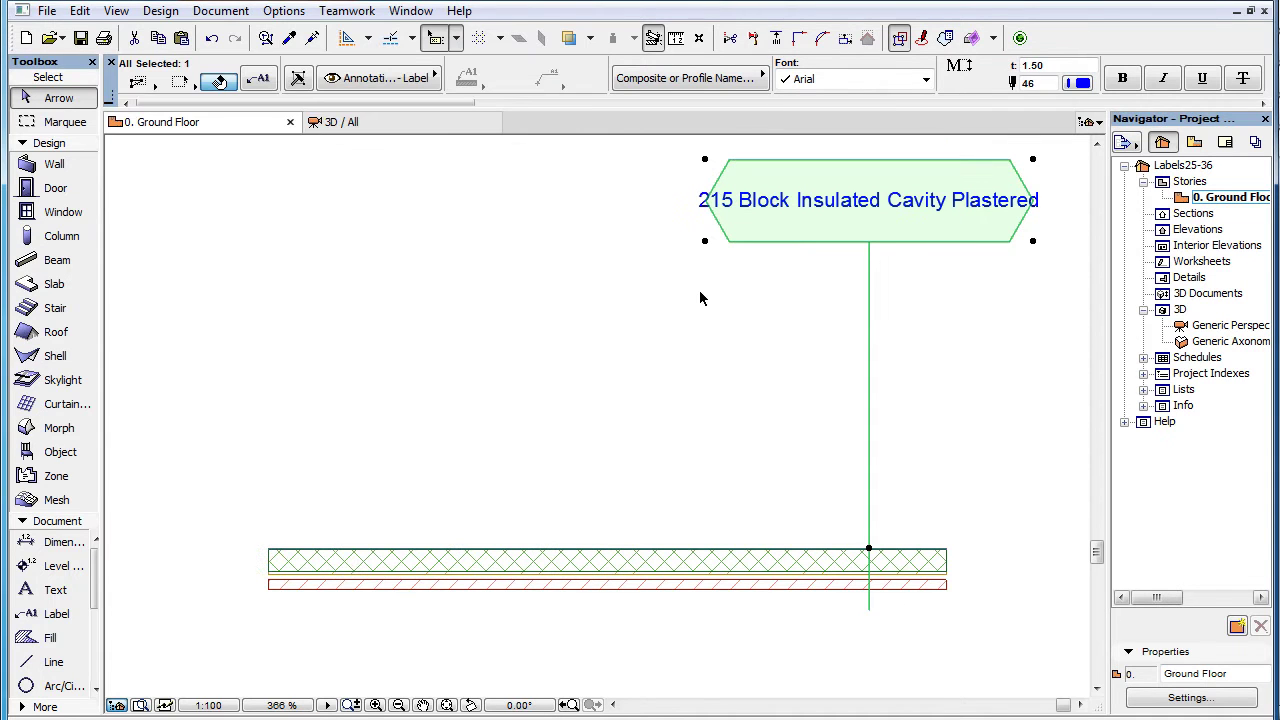
Link frame width and height and set the width to 40 mm, making it 40 × 10 mm.
{"action": "left_click", "coordinate": [272, 84]}
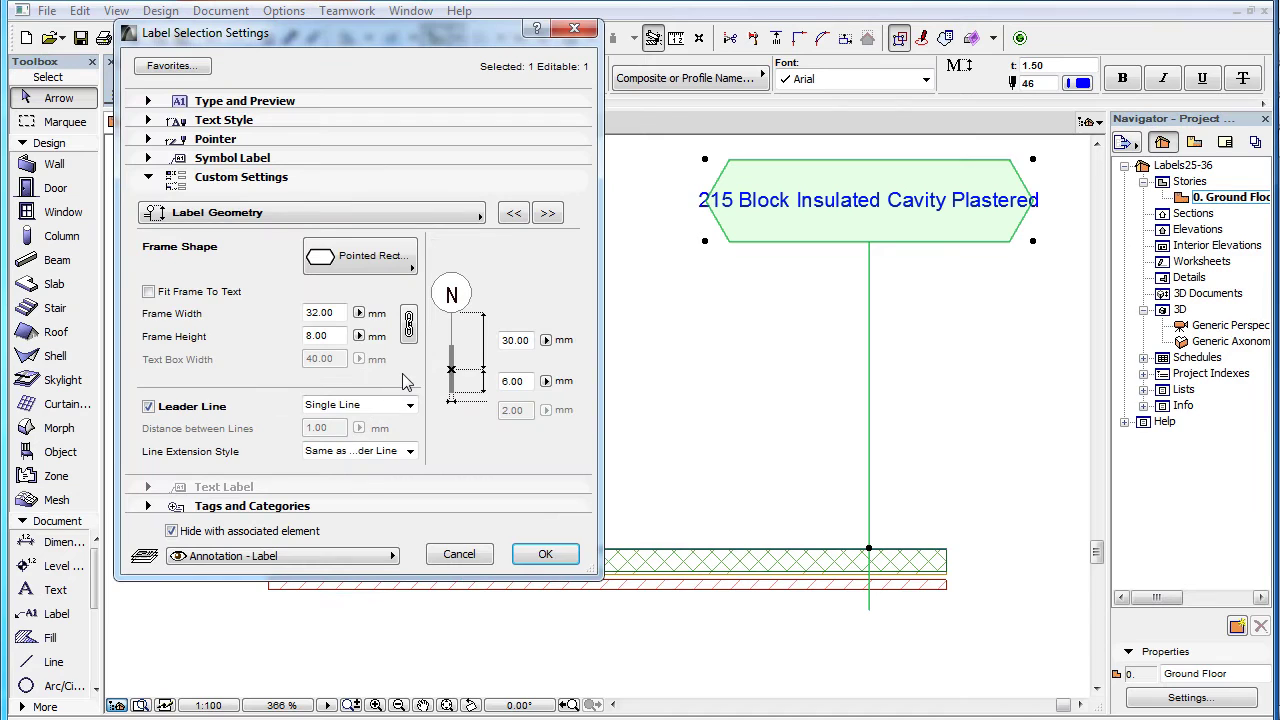
{"action": "left_click", "coordinate": [409, 324]}
{"action": "double_click", "coordinate": [320, 313]}
{"action": "type", "text": "40"}
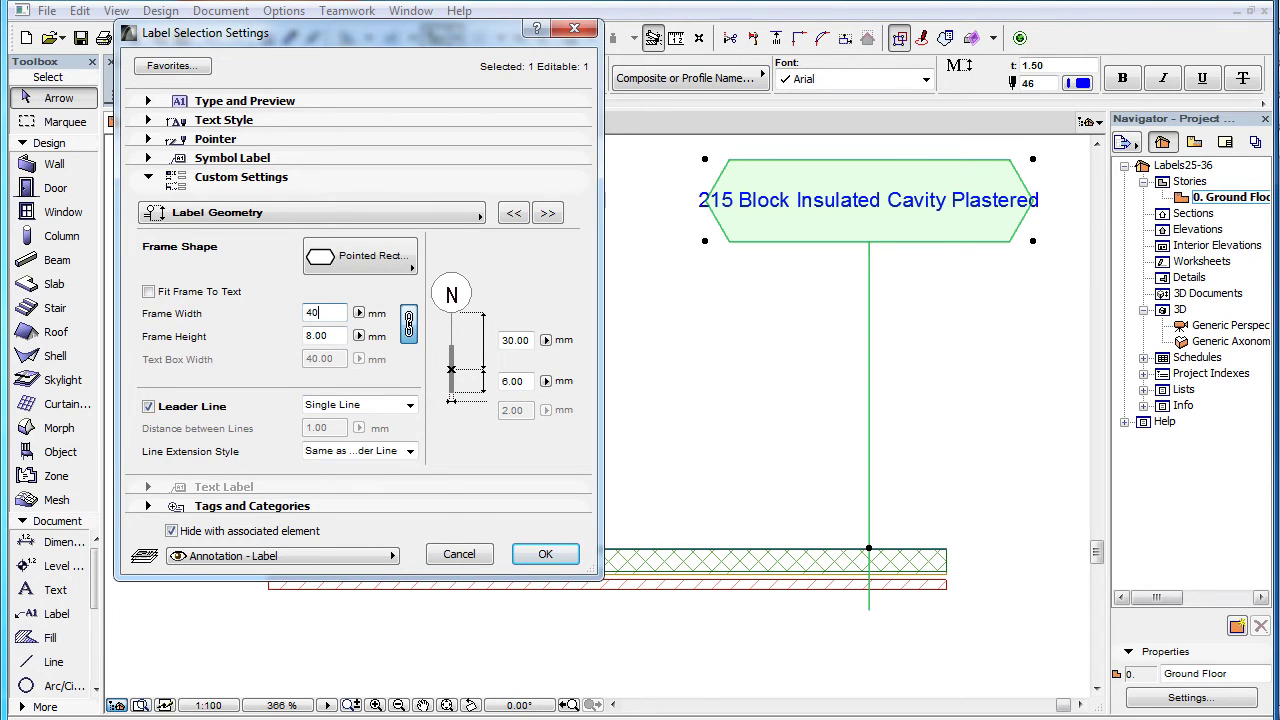
{"action": "key", "text": "Return"}
Apply the 40 mm frame and preview circle, rotated square and Pentagon Up frame shapes.
{"action": "left_click", "coordinate": [545, 554]}
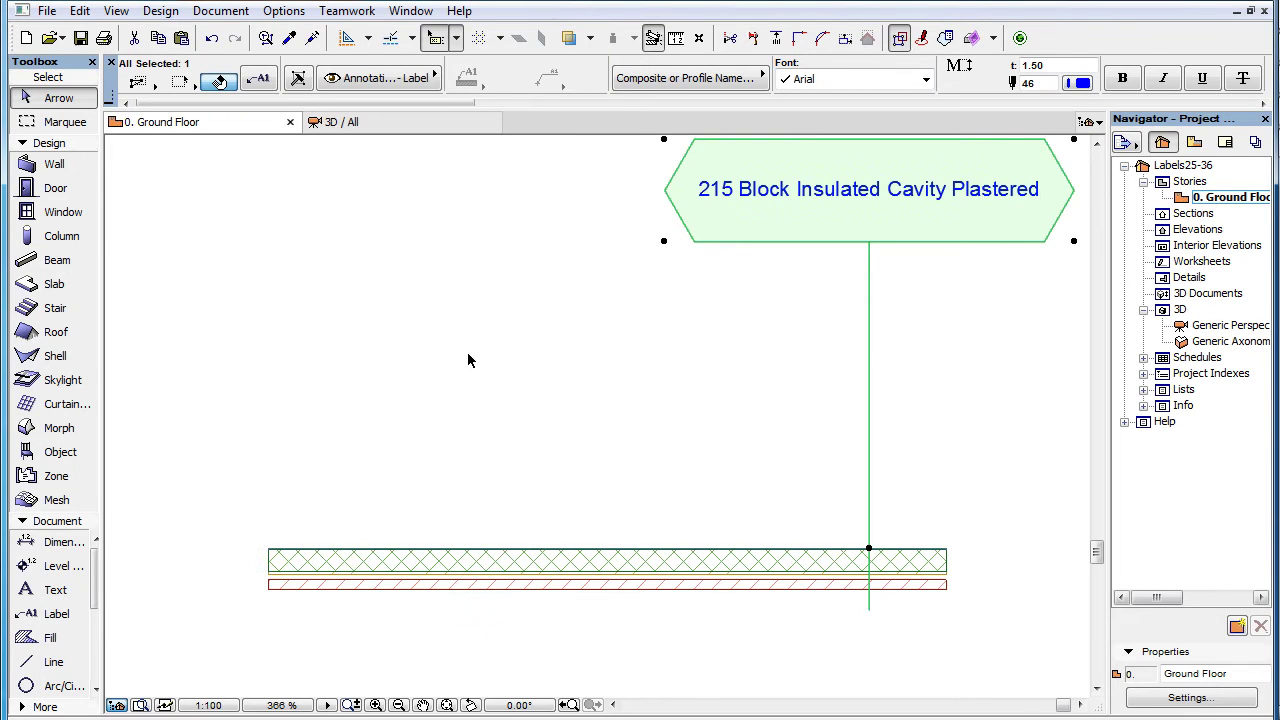
{"action": "left_click", "coordinate": [260, 80]}
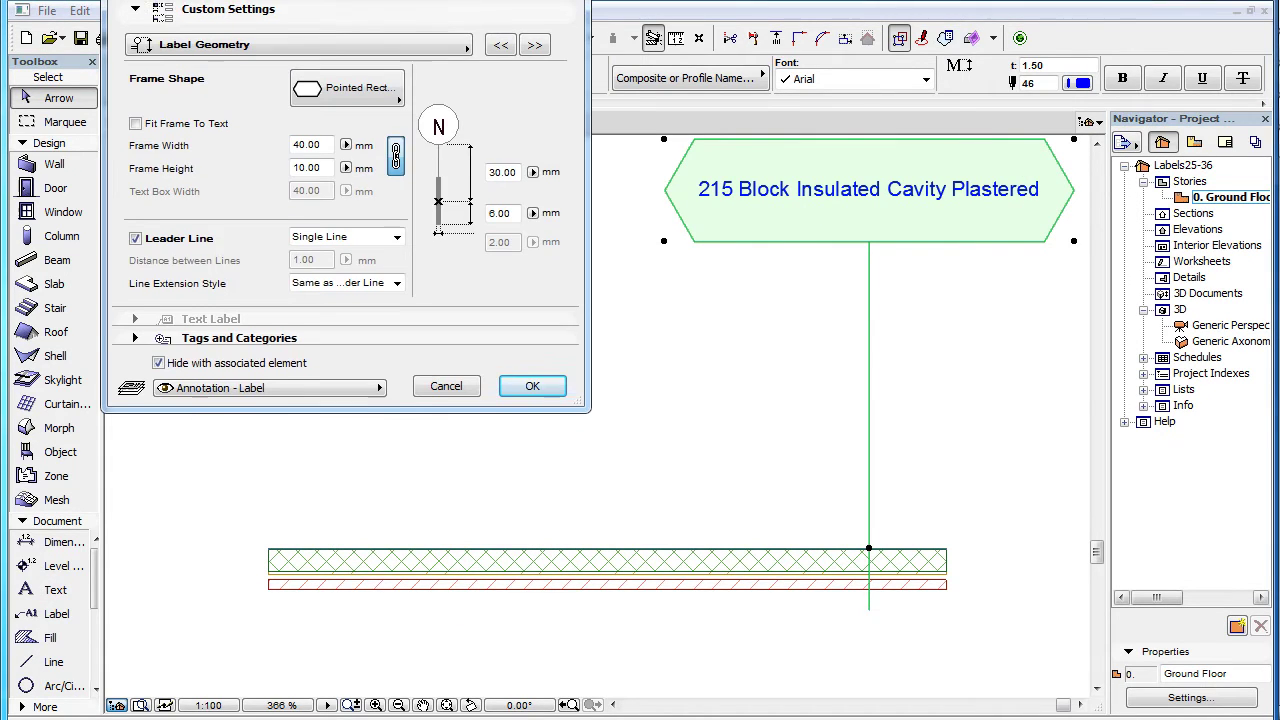
{"action": "left_click", "coordinate": [347, 85]}
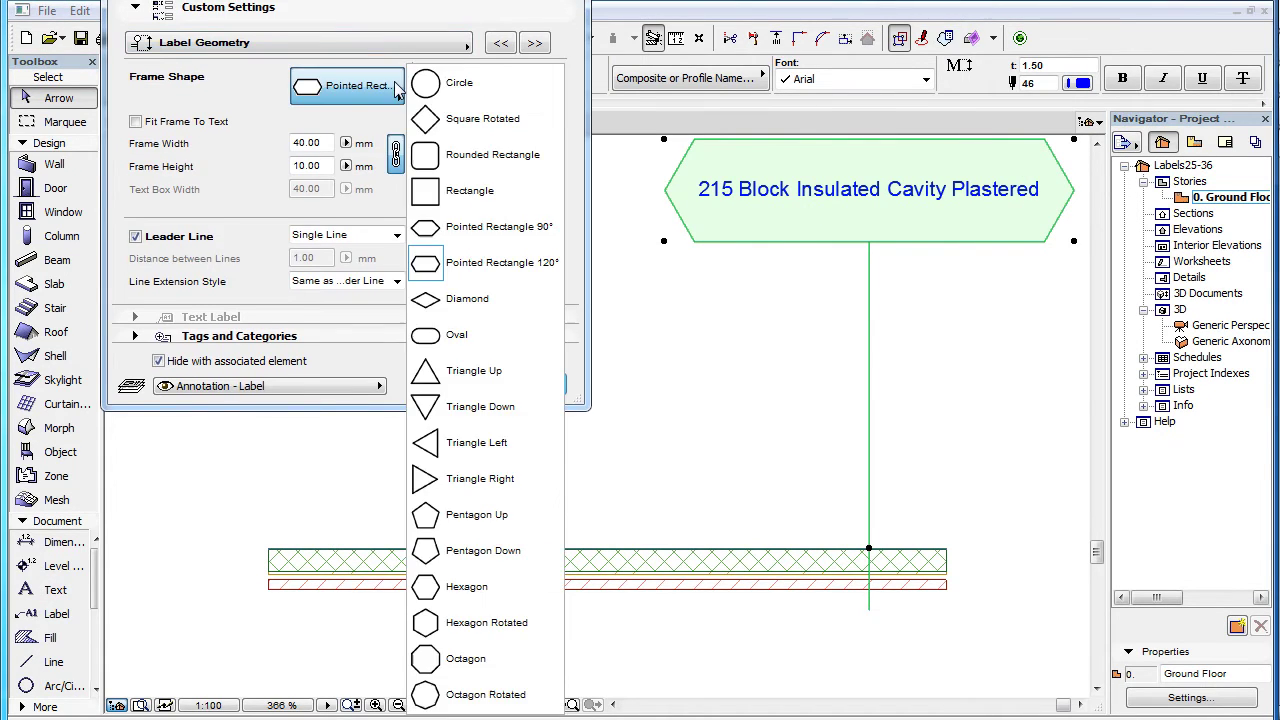
{"action": "left_click", "coordinate": [545, 93]}
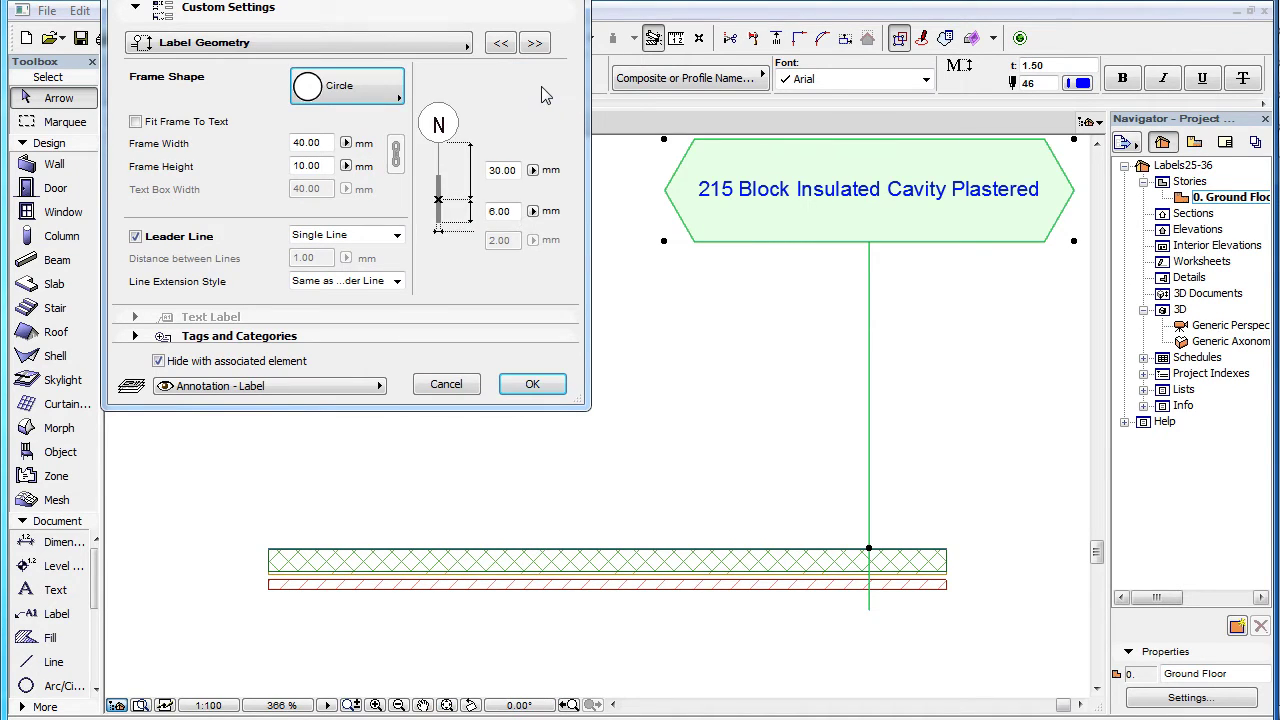
{"action": "left_click", "coordinate": [400, 93]}
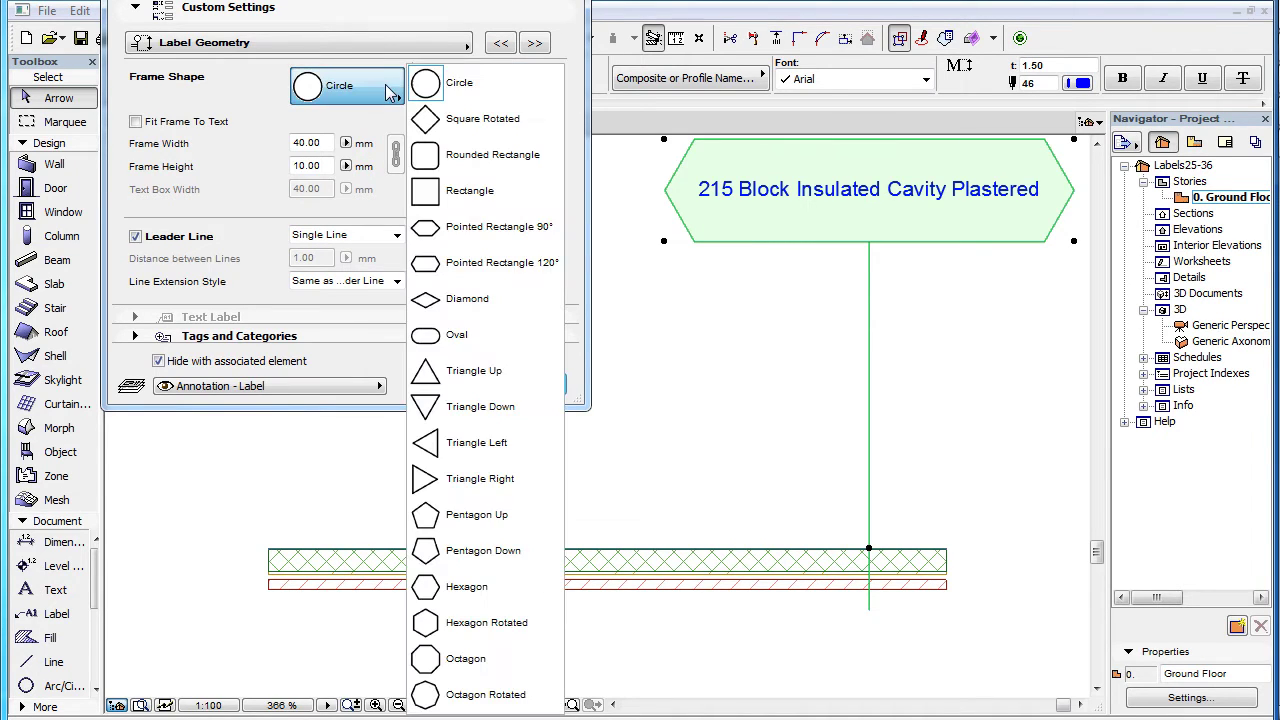
{"action": "left_click", "coordinate": [545, 120]}
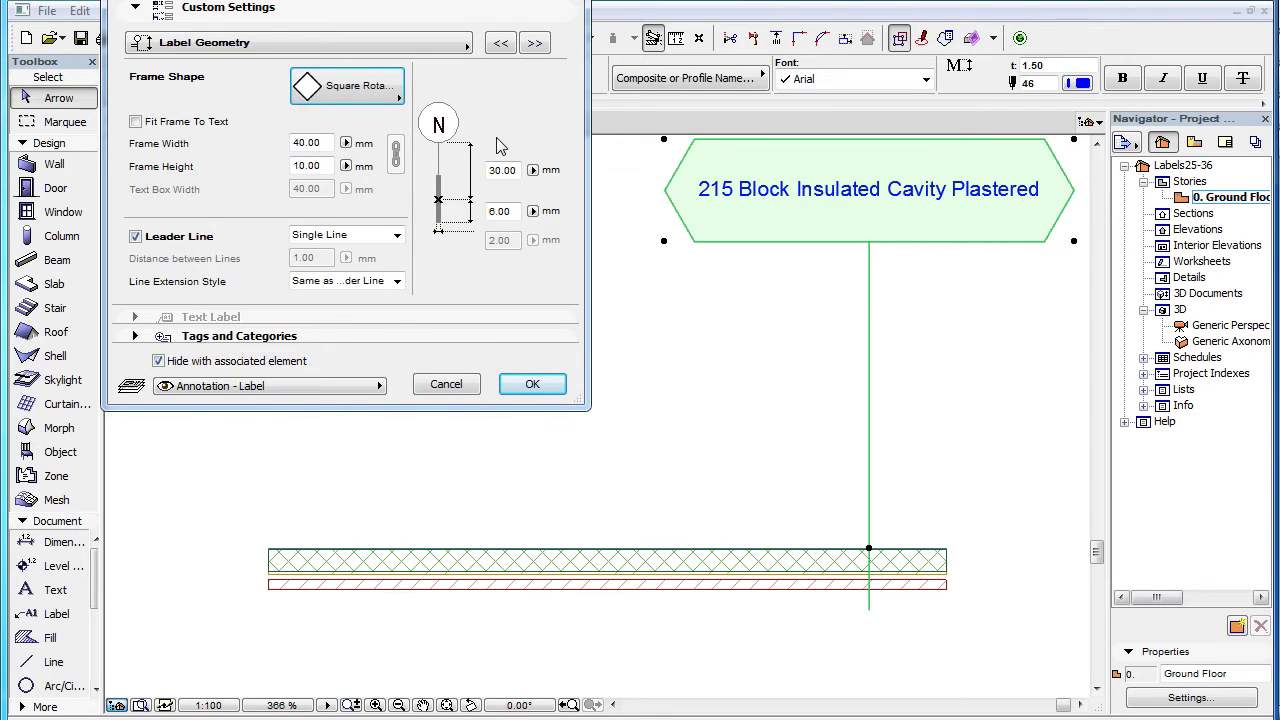
{"action": "left_click", "coordinate": [378, 93]}
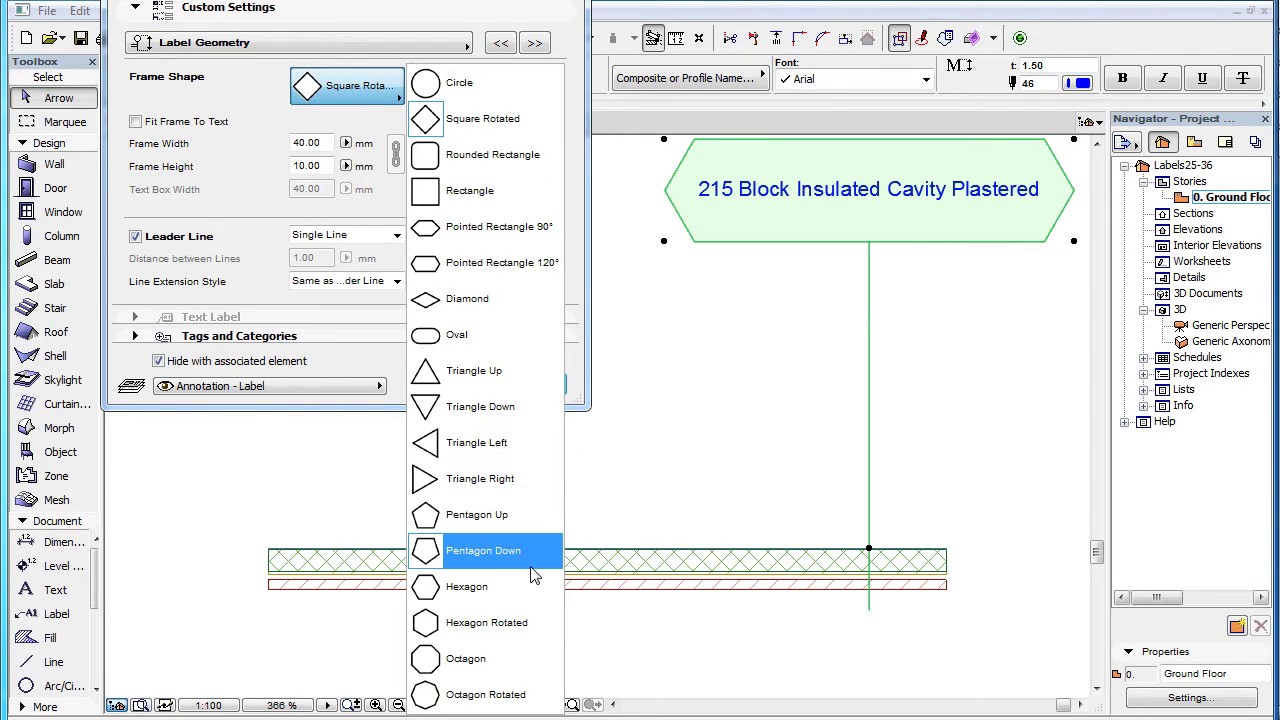
{"action": "left_click", "coordinate": [527, 514]}
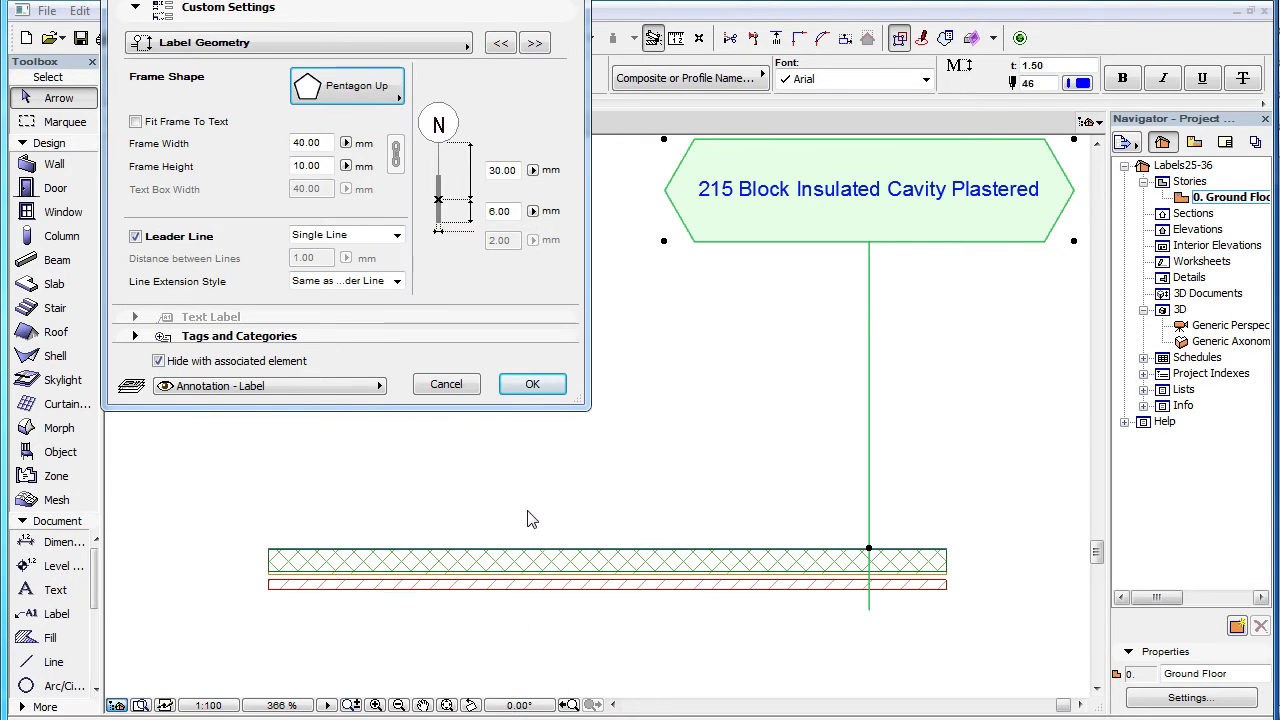
Try hexagon and octagon shapes, then settle on Rectangle and apply it.
{"action": "left_click", "coordinate": [400, 85]}
{"action": "left_click", "coordinate": [540, 587]}
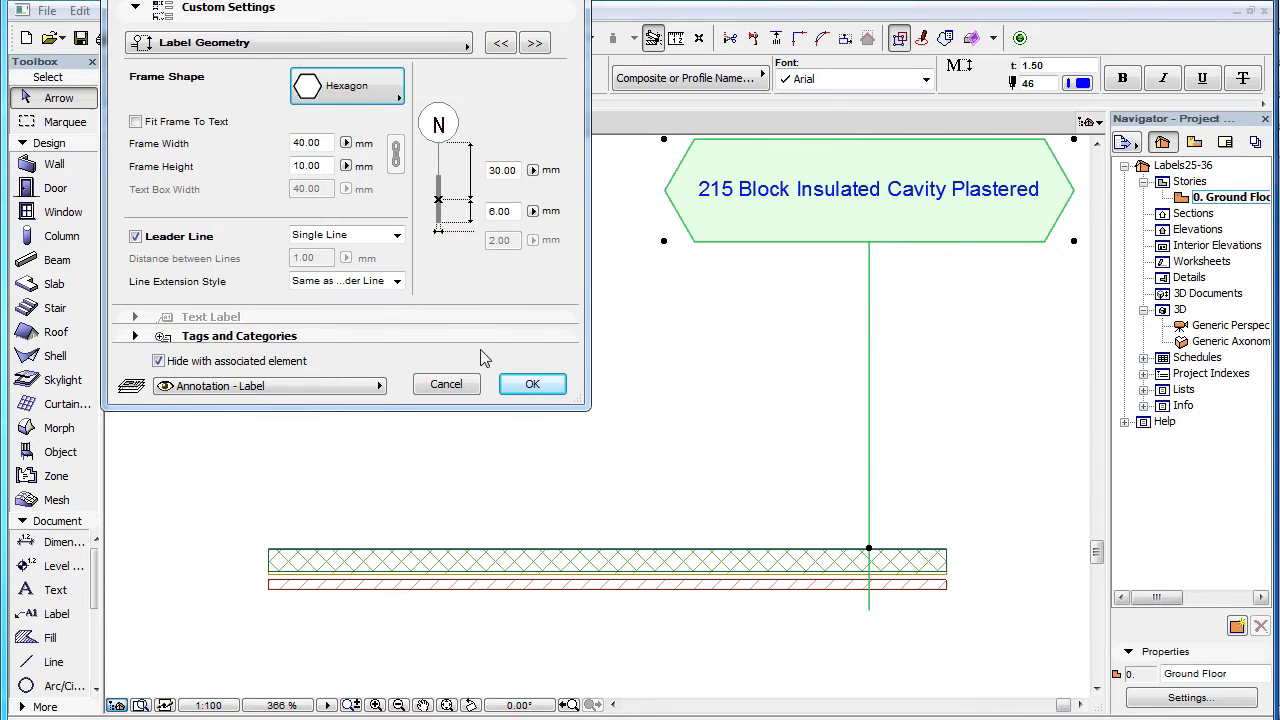
{"action": "left_click", "coordinate": [385, 84]}
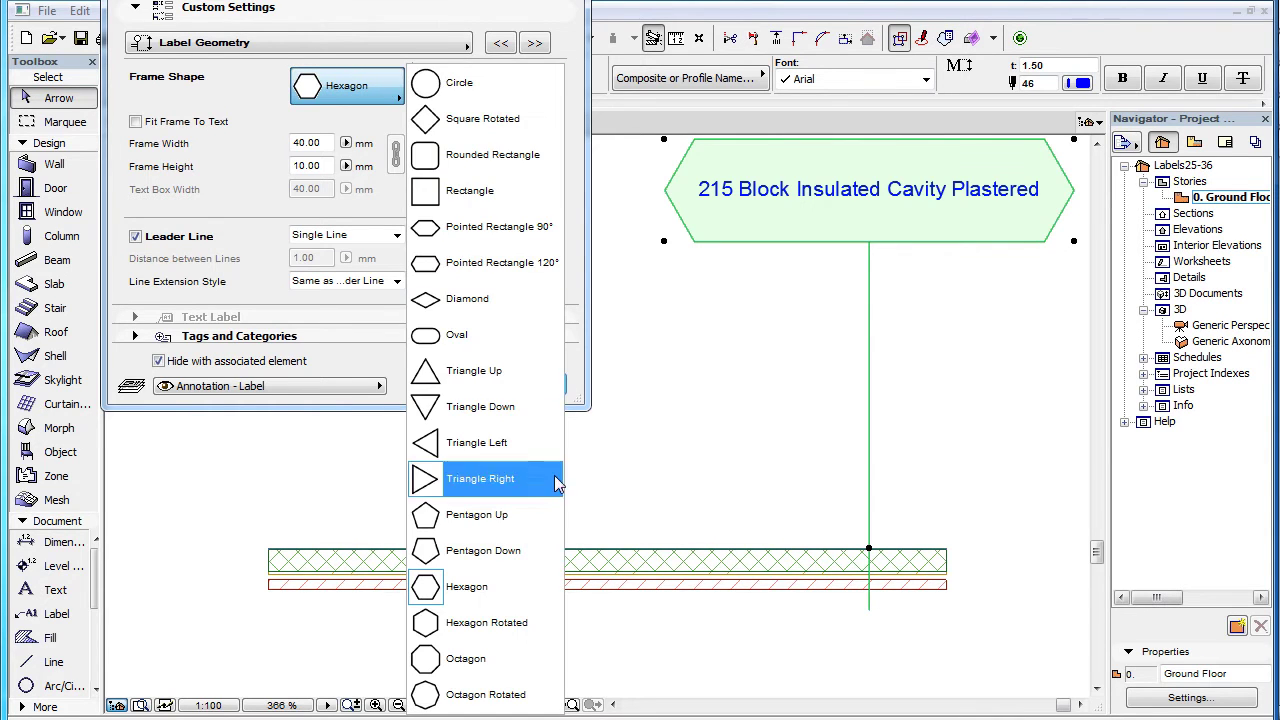
{"action": "left_click", "coordinate": [530, 660]}
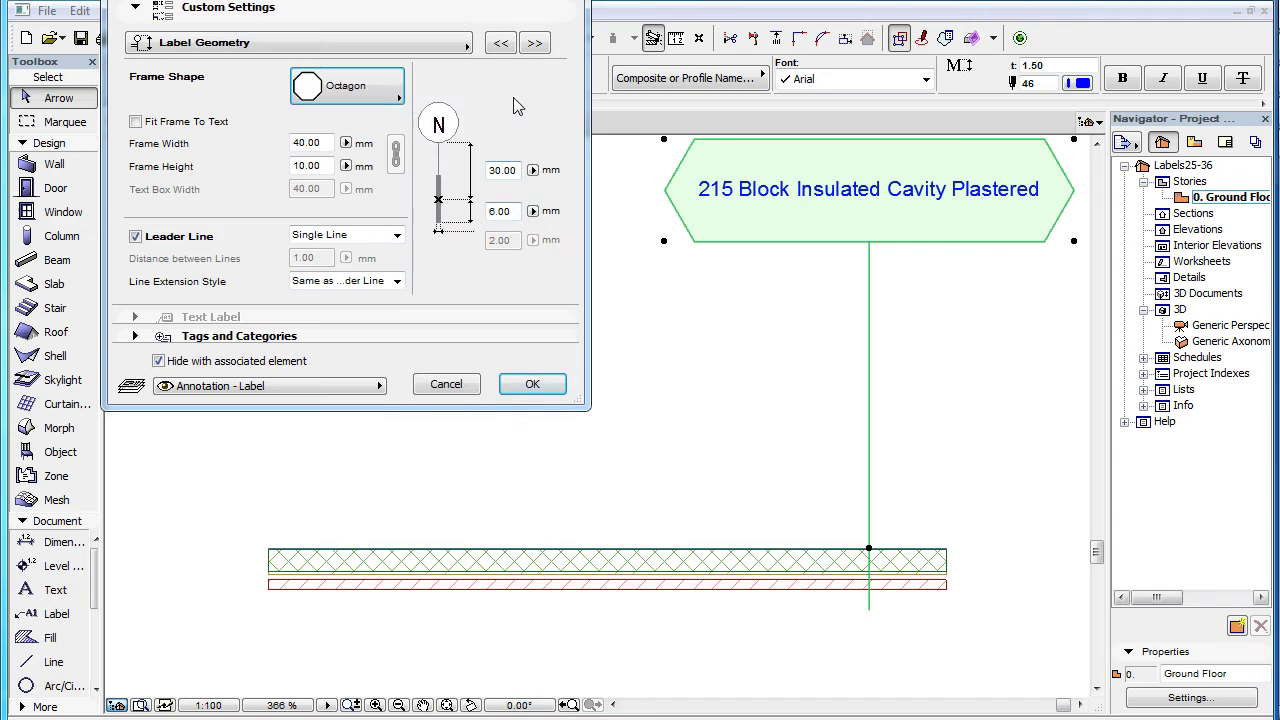
{"action": "left_click", "coordinate": [390, 94]}
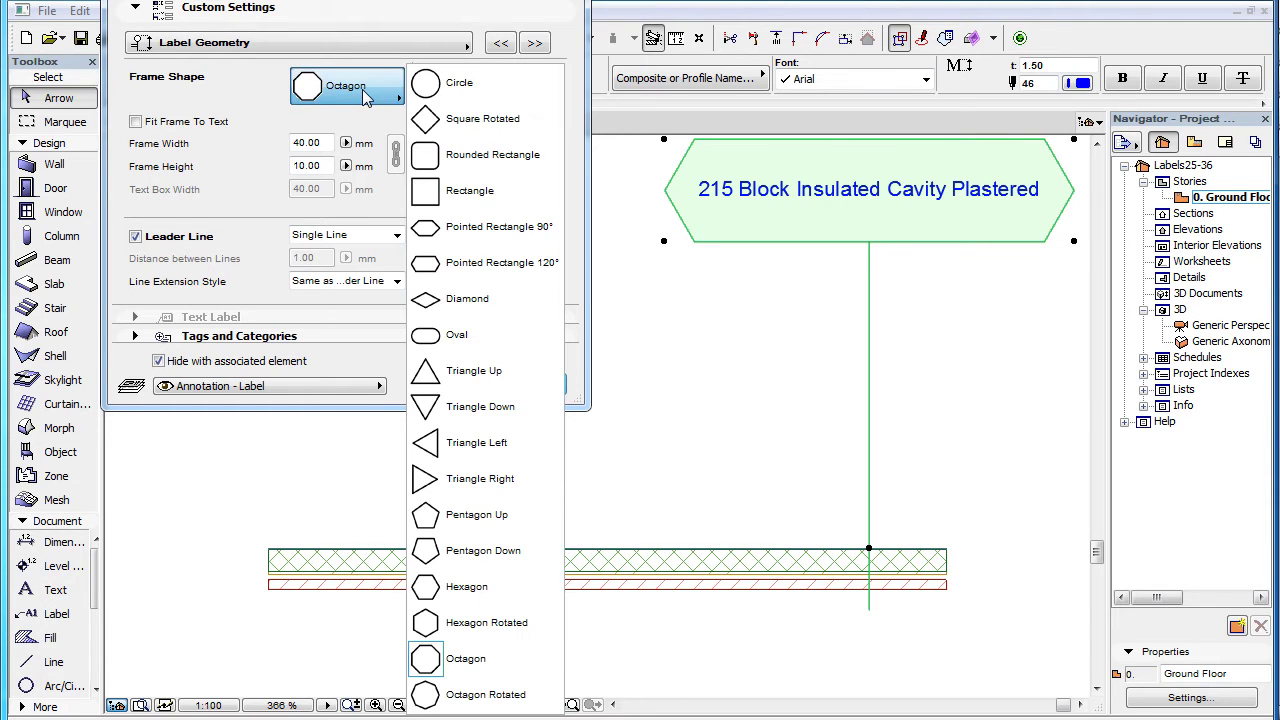
{"action": "left_click", "coordinate": [535, 200]}
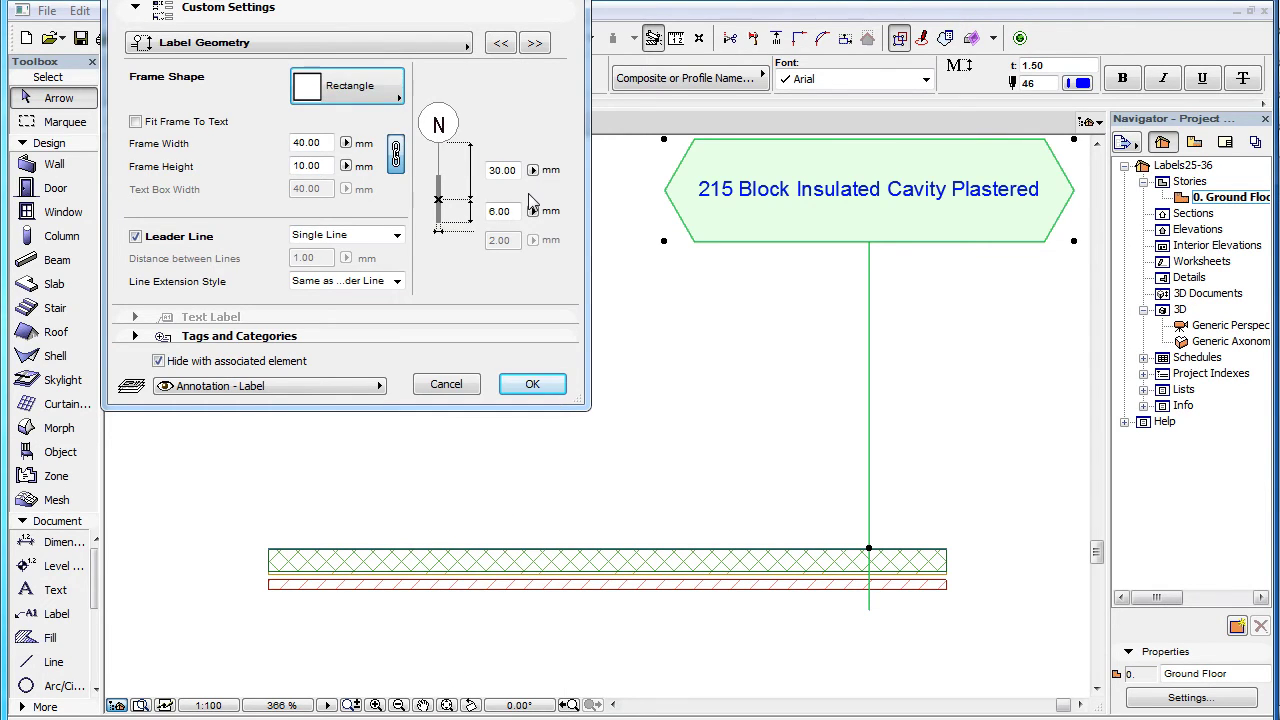
{"action": "left_click", "coordinate": [548, 392]}
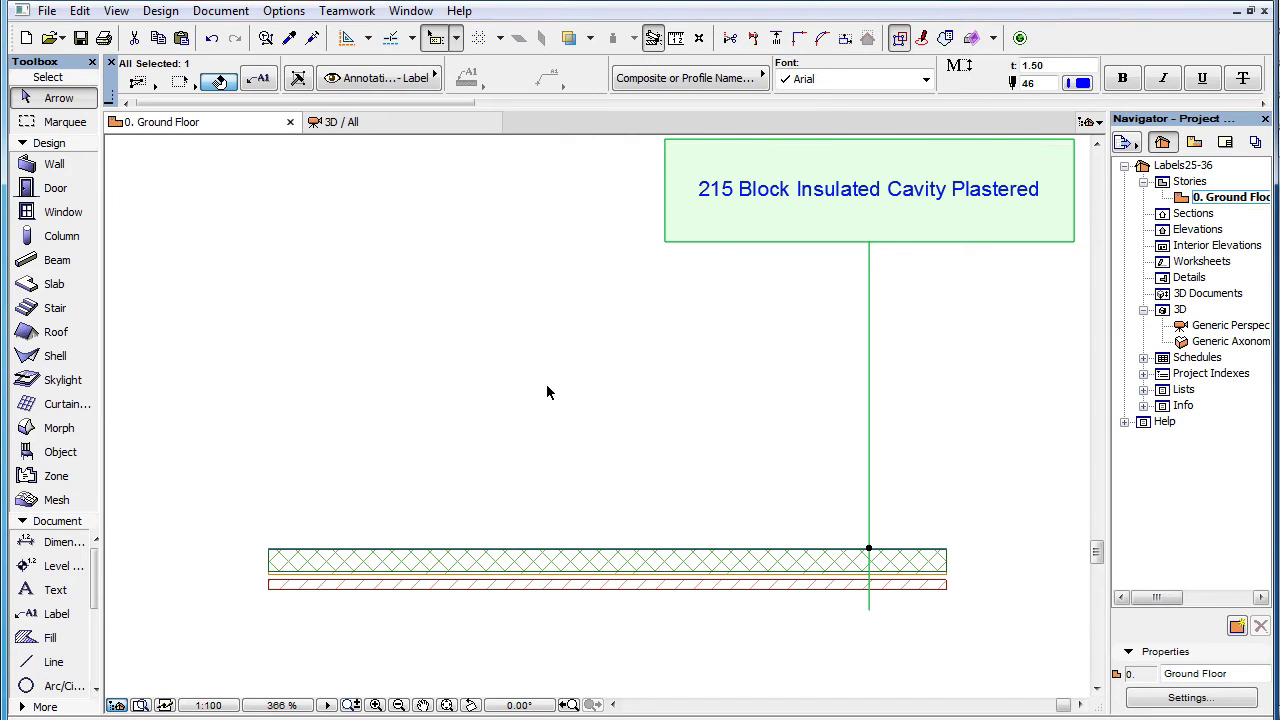
Wrap the label text in a 20 mm text box and fit the rectangle frame to the text.
{"action": "left_click", "coordinate": [262, 82]}
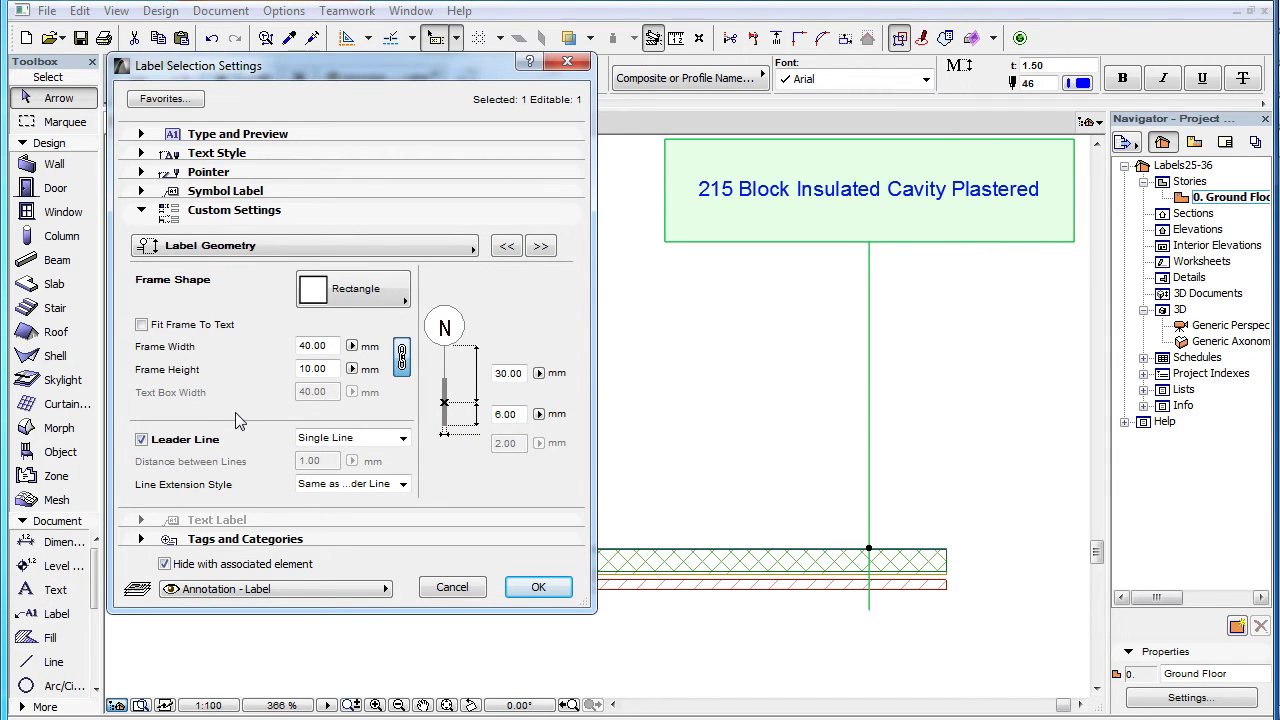
{"action": "left_click", "coordinate": [276, 154]}
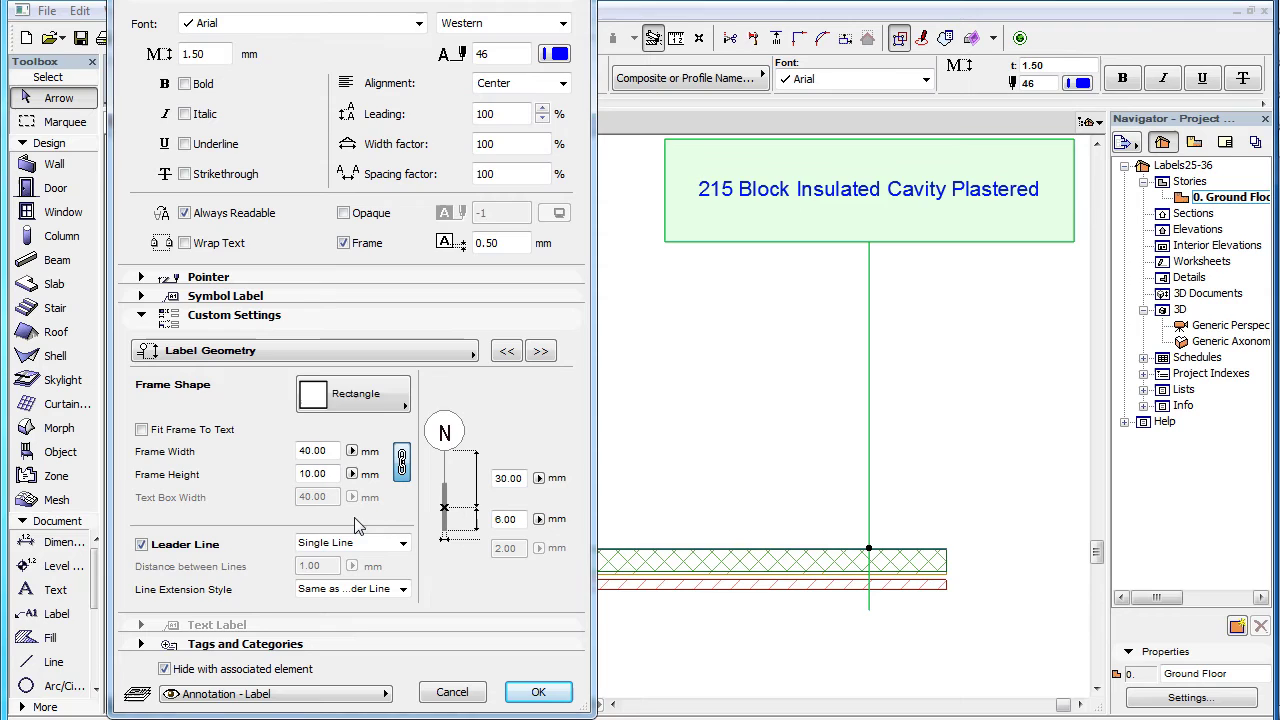
{"action": "left_click", "coordinate": [224, 246]}
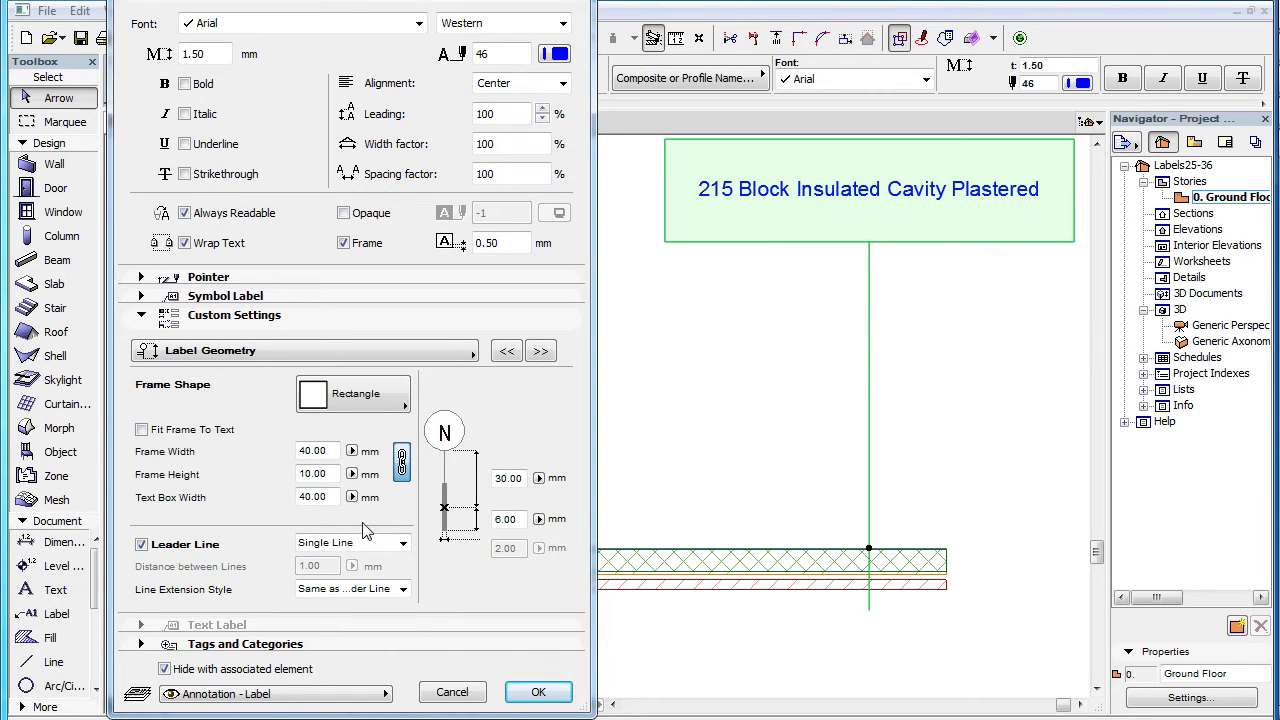
{"action": "left_click_drag", "start_coordinate": [333, 497], "coordinate": [283, 497]}
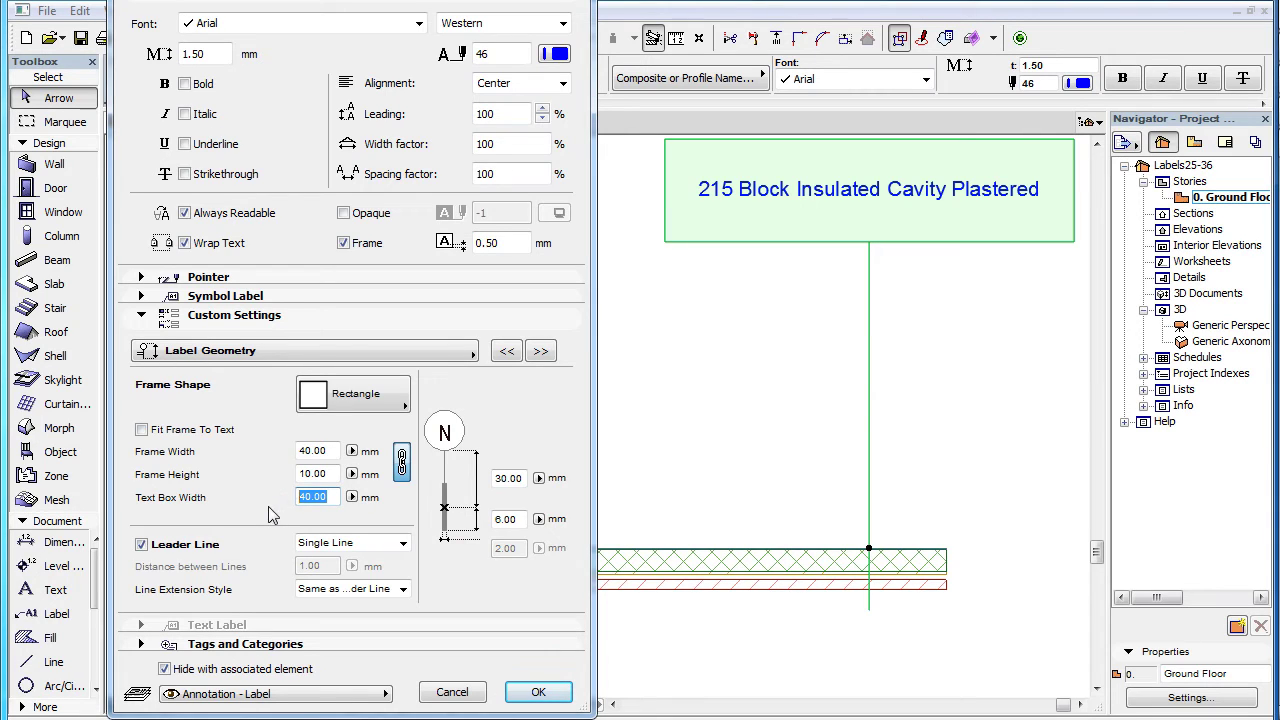
{"action": "type", "text": "20"}
{"action": "left_click", "coordinate": [183, 431]}
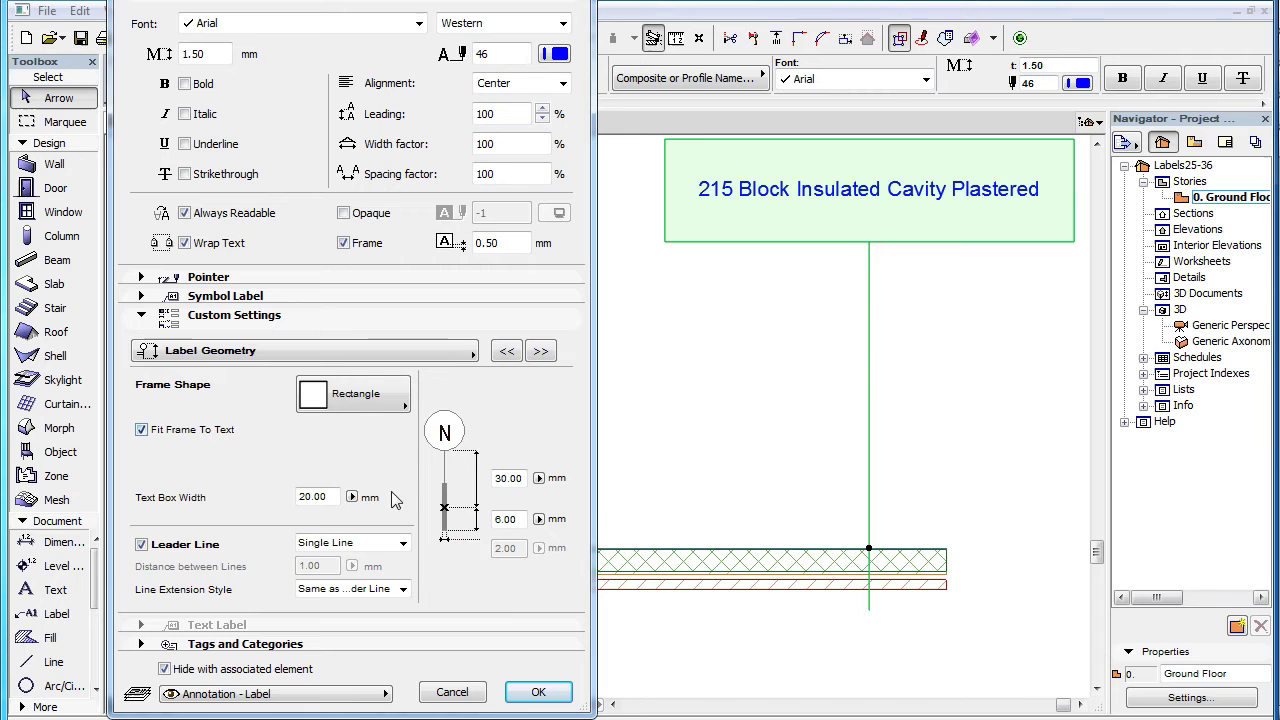
{"action": "left_click", "coordinate": [540, 692]}
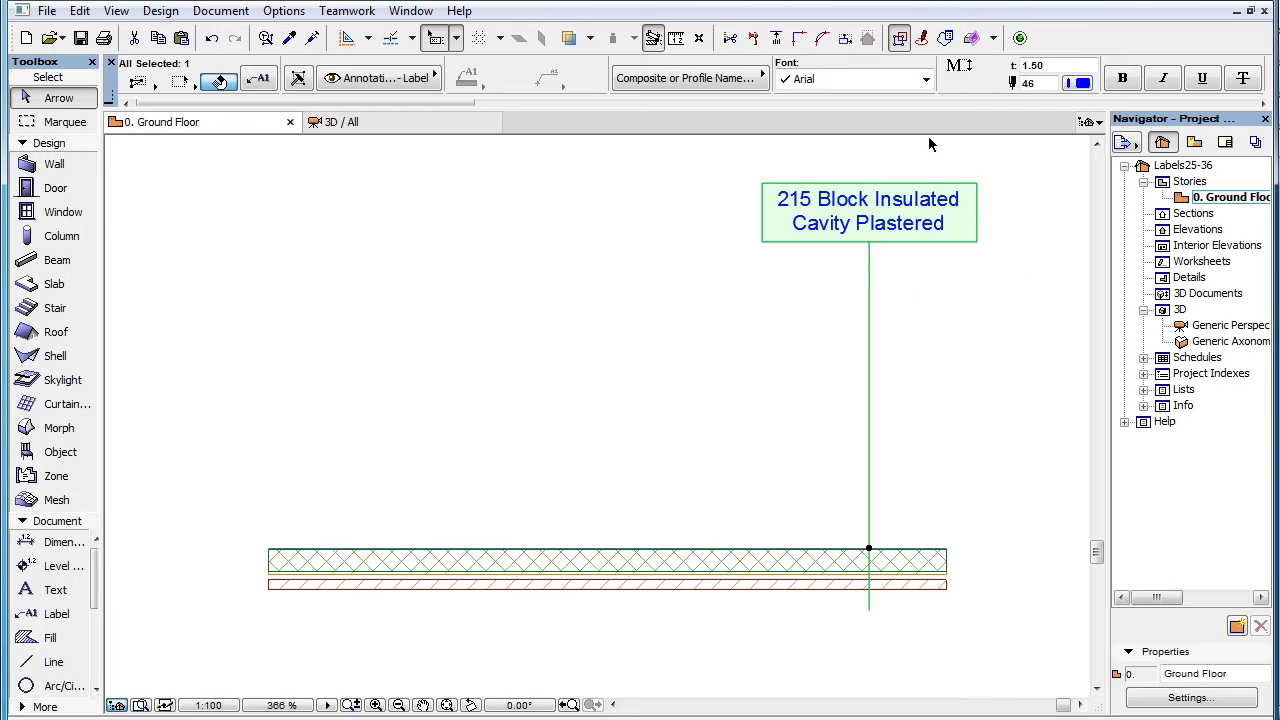
Uncheck Leader Line in Label Geometry so the framed label has no leader.
{"action": "left_click", "coordinate": [260, 82]}
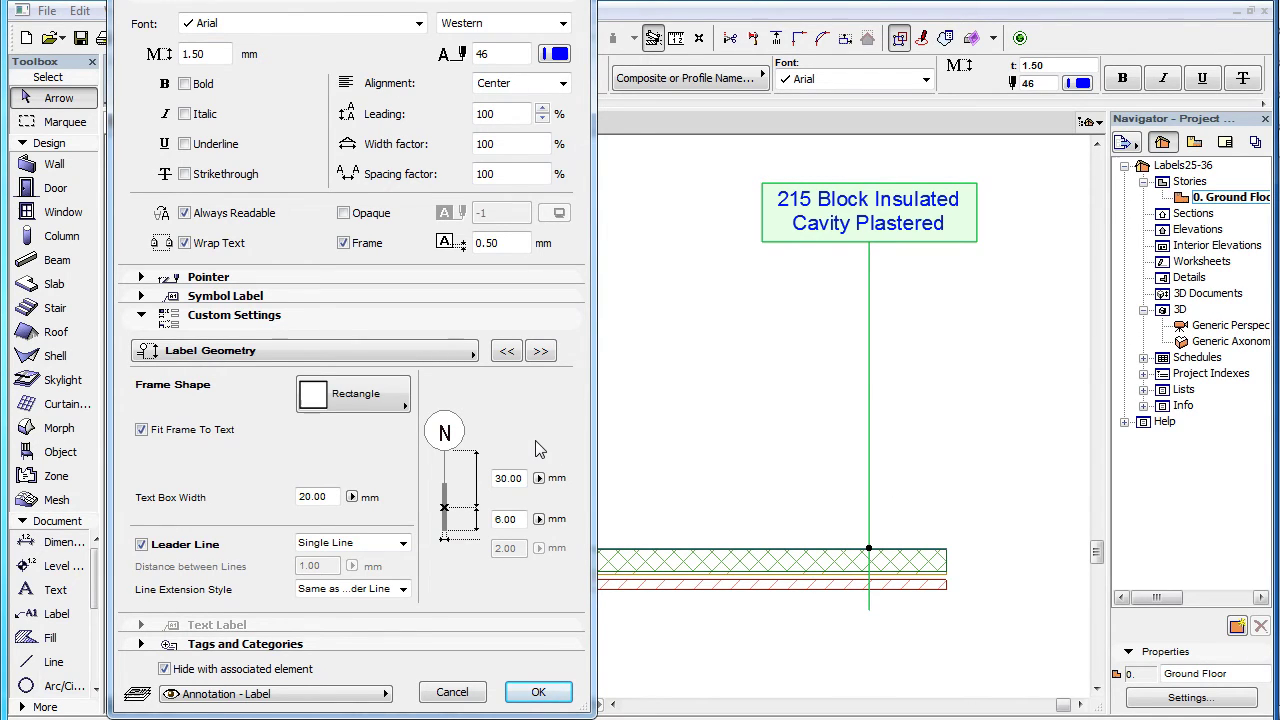
{"action": "left_click", "coordinate": [208, 276]}
{"action": "left_click", "coordinate": [154, 118]}
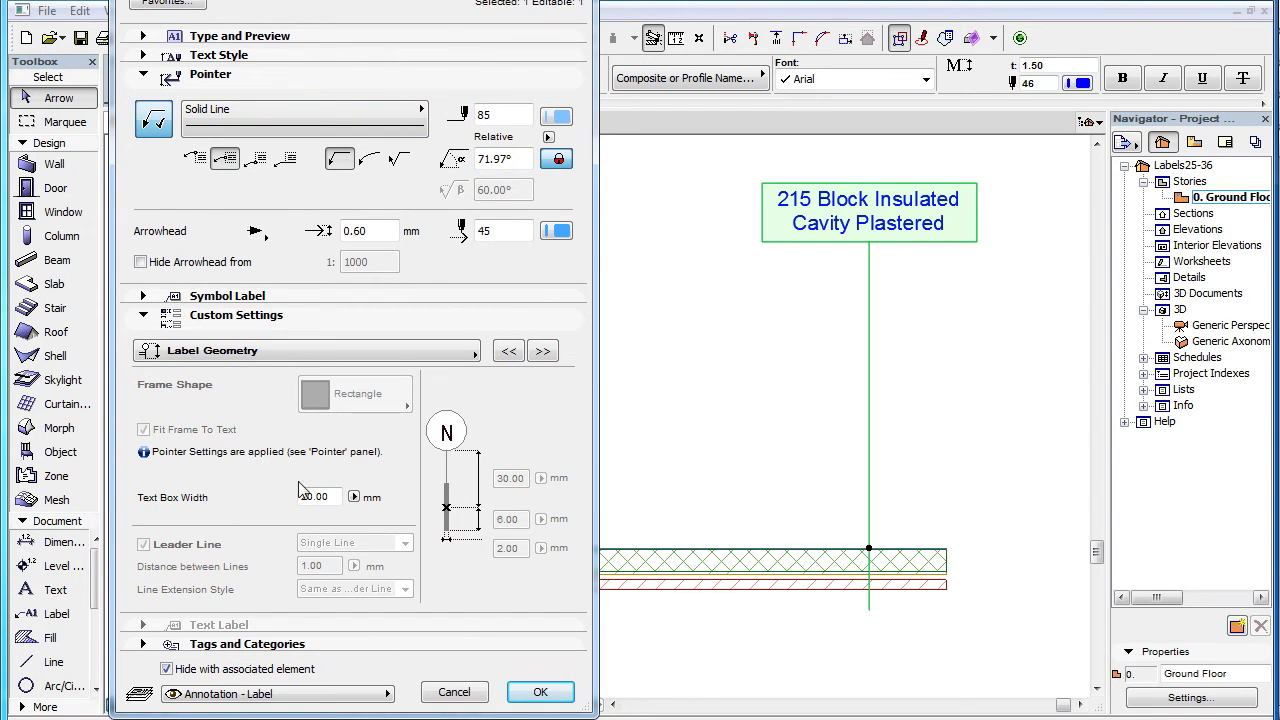
{"action": "left_click", "coordinate": [156, 121]}
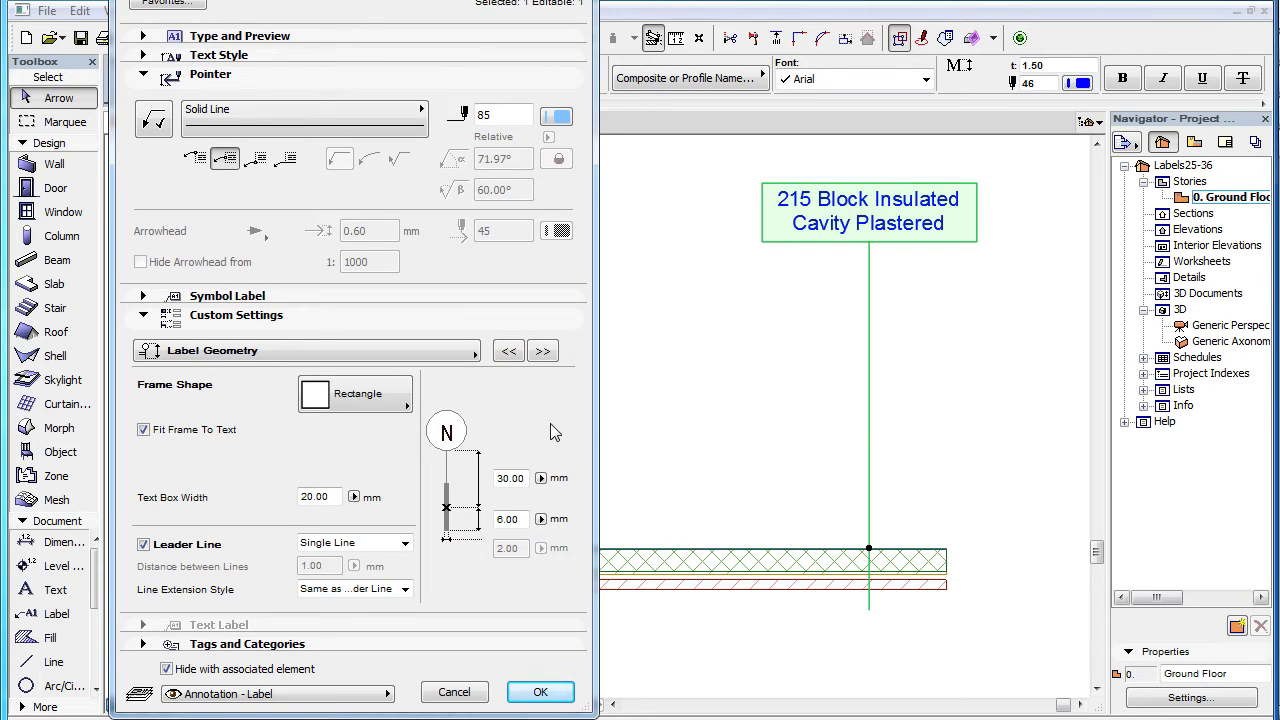
{"action": "left_click", "coordinate": [143, 544]}
{"action": "left_click", "coordinate": [538, 692]}
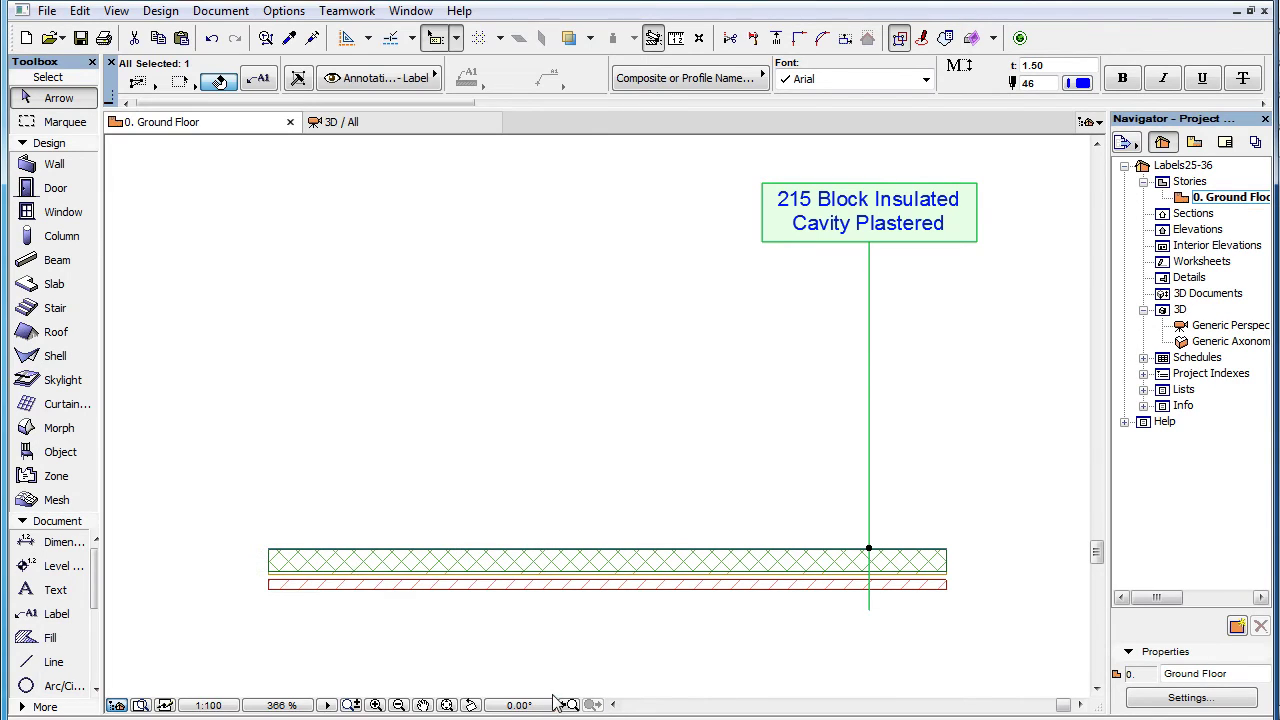
Restore the wall label's leader line in its Label Settings.
{"action": "left_click", "coordinate": [256, 79]}
{"action": "left_click", "coordinate": [145, 544]}
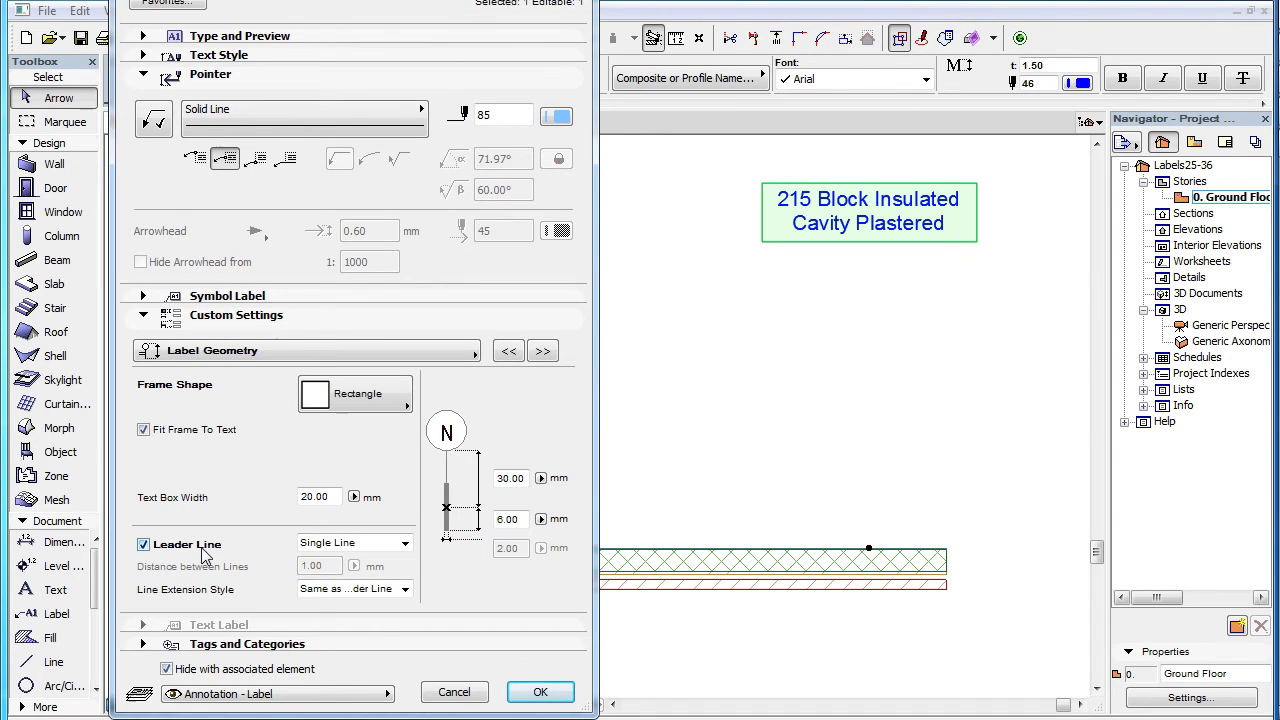
{"action": "left_click", "coordinate": [538, 692]}
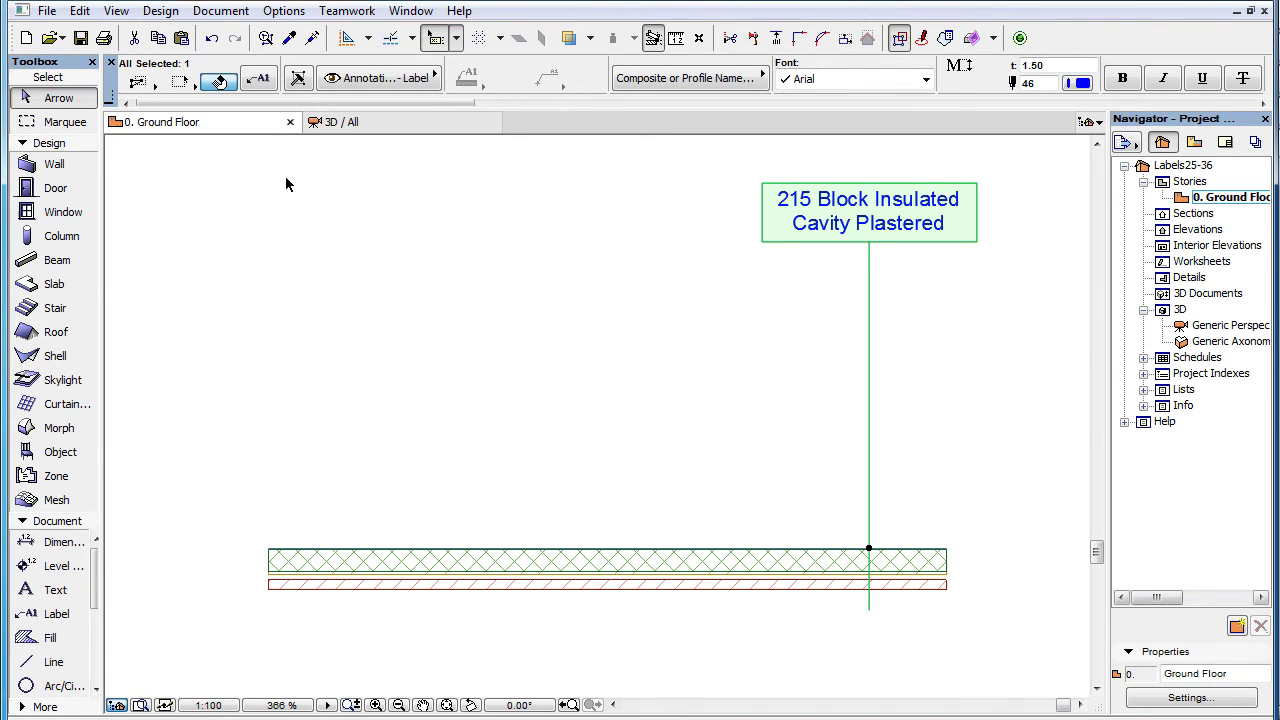
Change the label's leader line type to Double Line.
{"action": "left_click", "coordinate": [266, 80]}
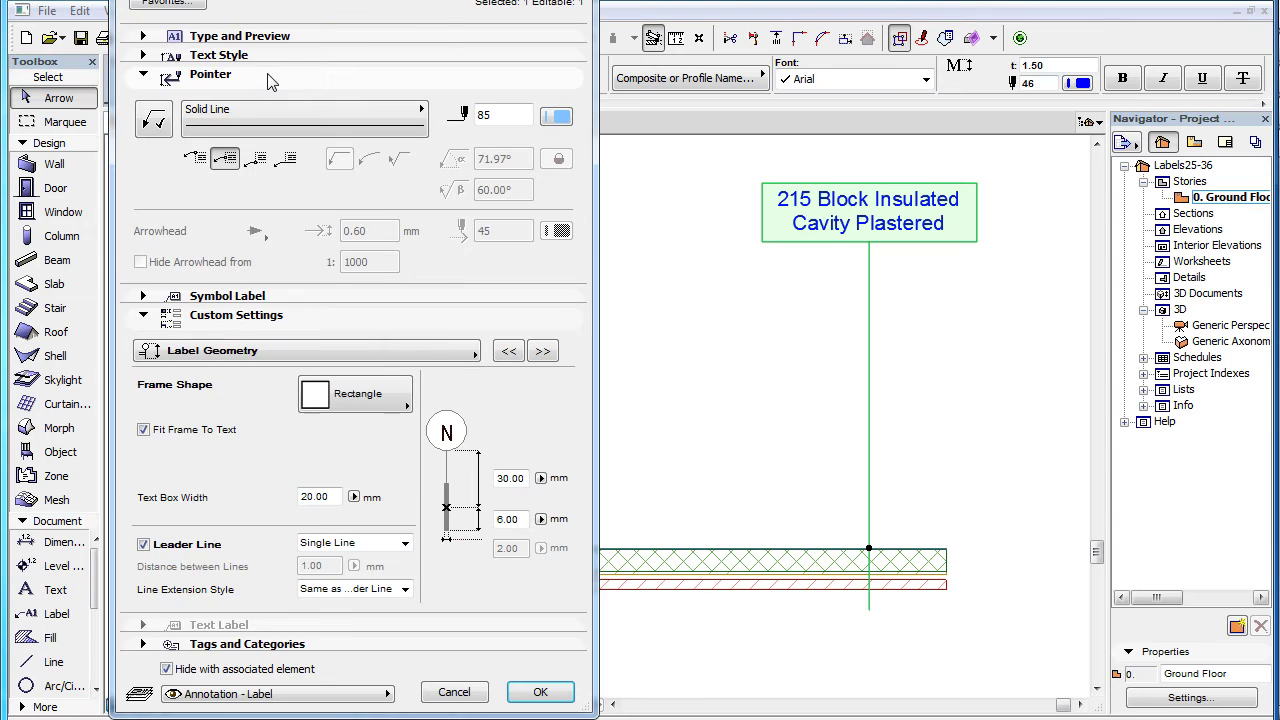
{"action": "left_click", "coordinate": [405, 543]}
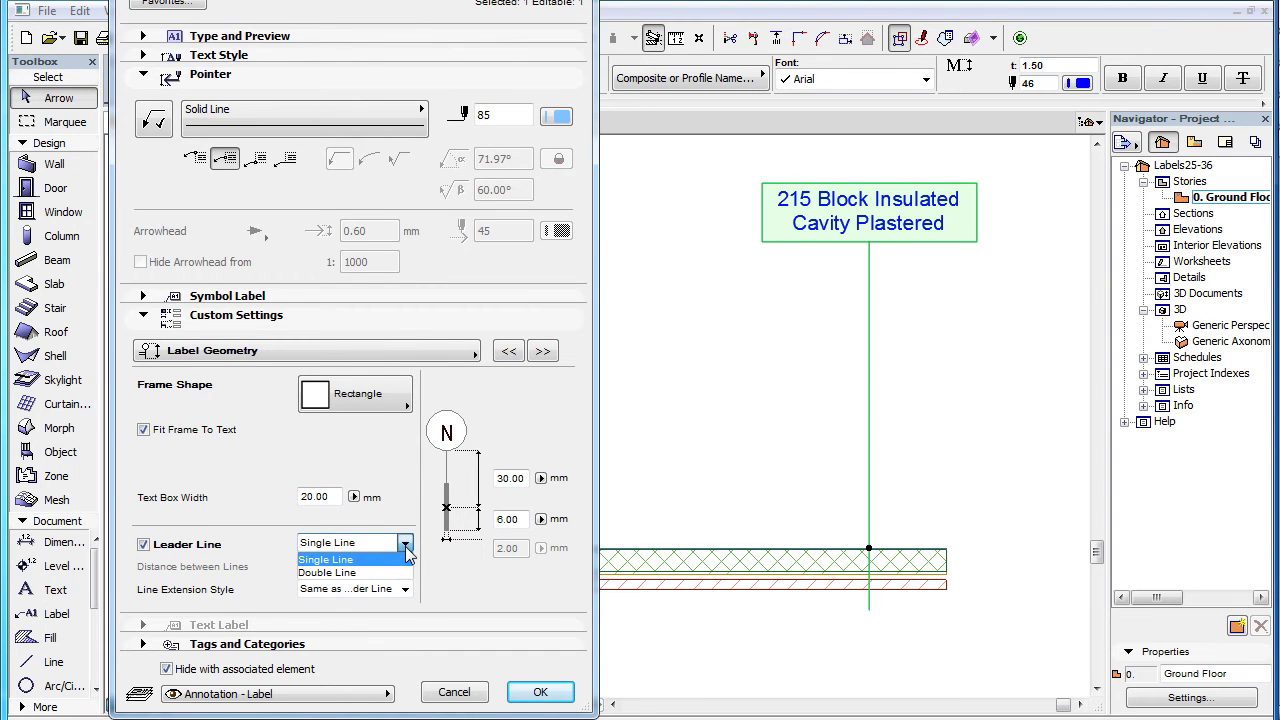
{"action": "left_click", "coordinate": [404, 560]}
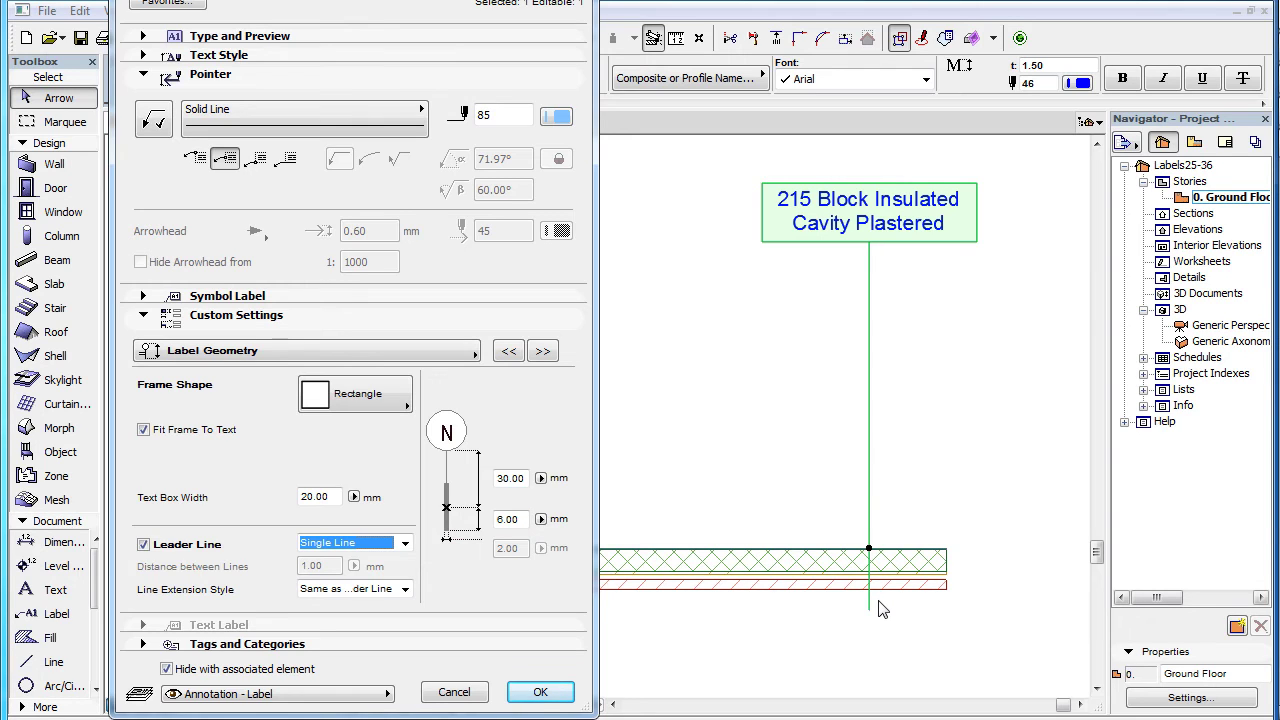
{"action": "left_click", "coordinate": [405, 543]}
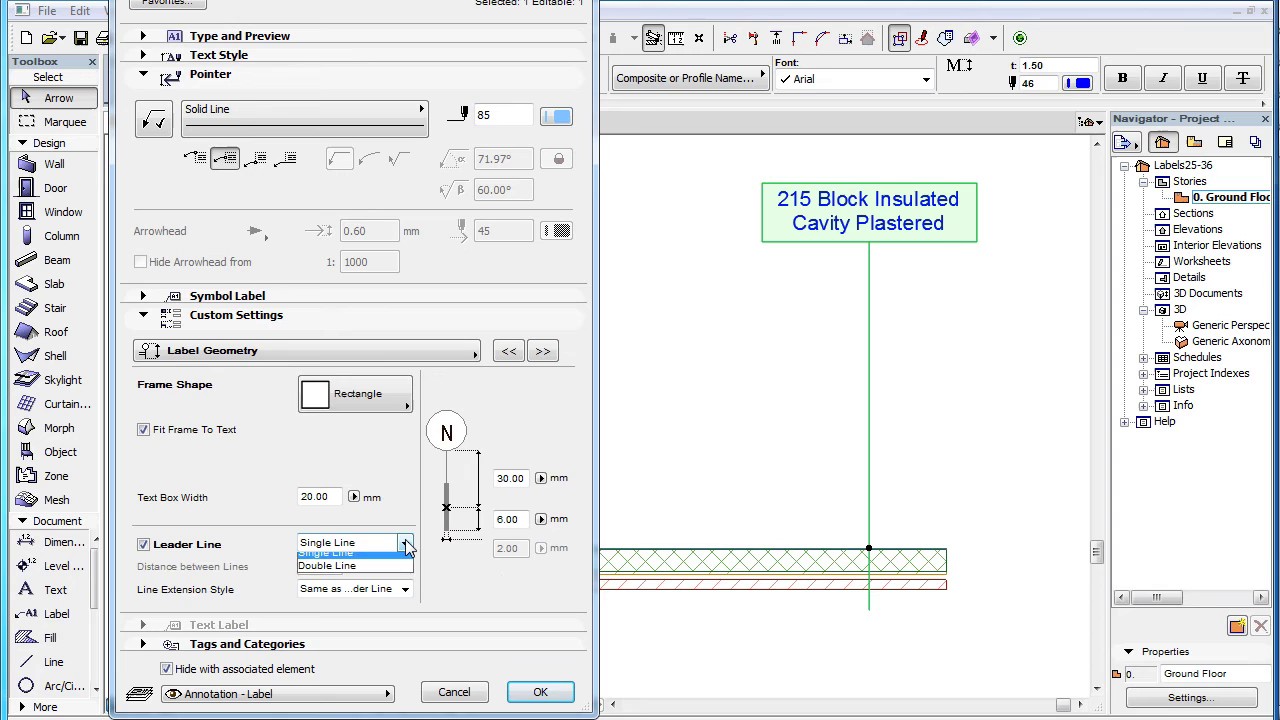
{"action": "left_click", "coordinate": [404, 566]}
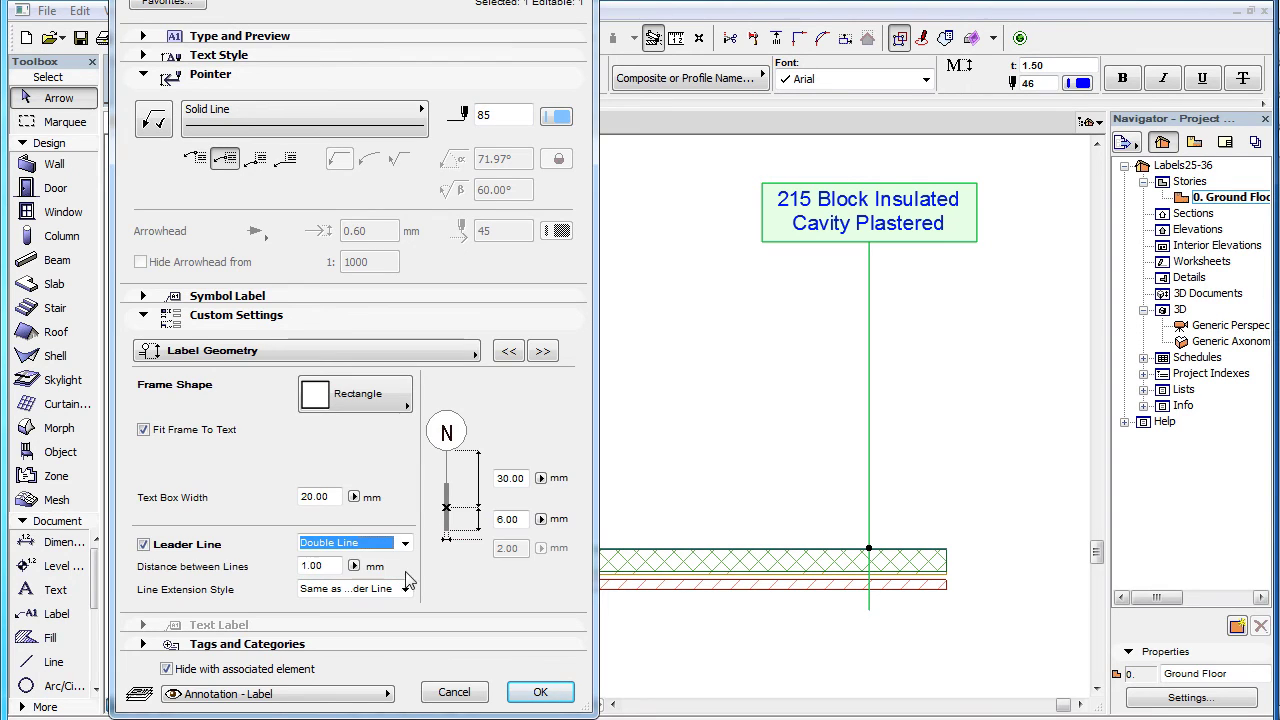
{"action": "left_click", "coordinate": [540, 692]}
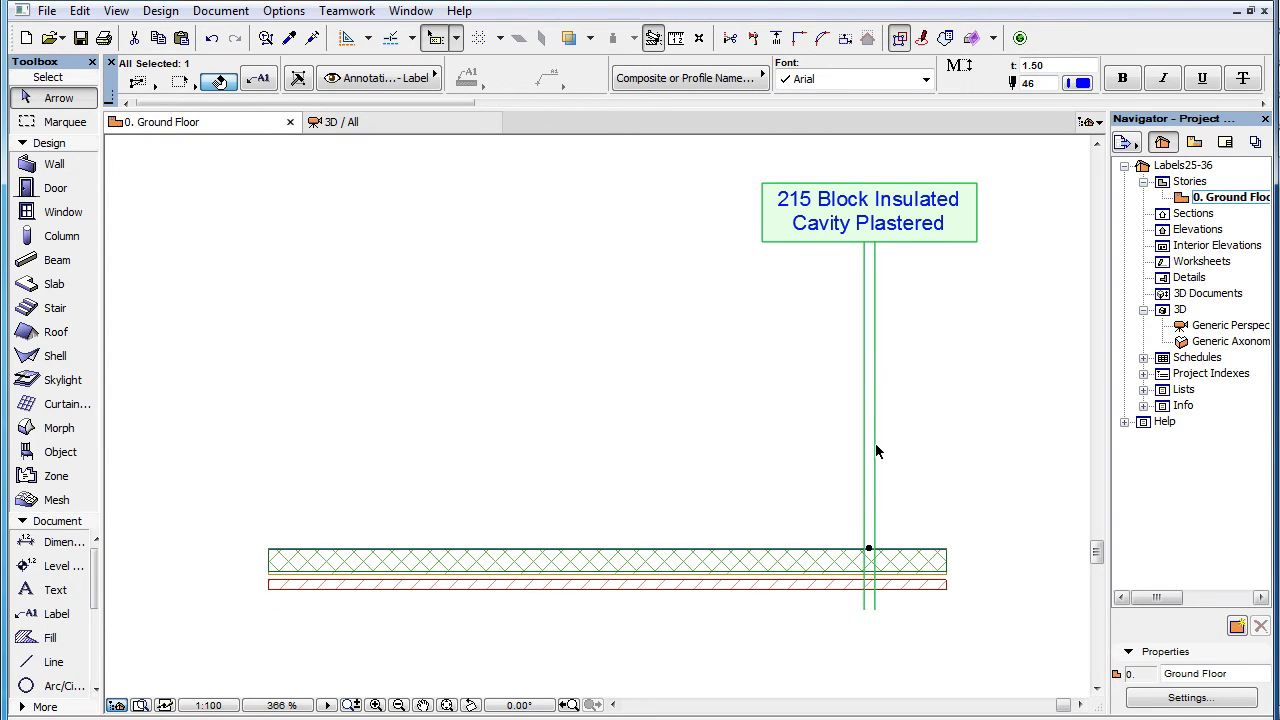
Set the distance between the double leader lines to 0.5.
{"action": "left_click", "coordinate": [258, 80]}
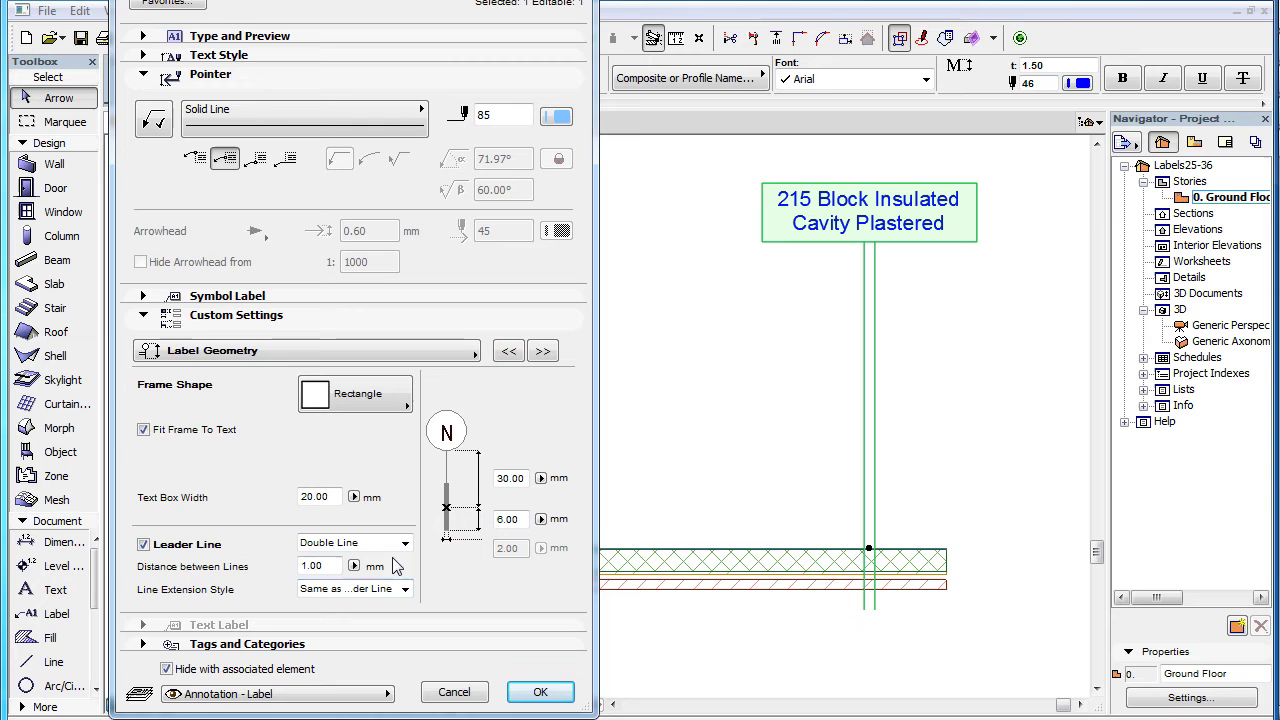
{"action": "double_click", "coordinate": [312, 566]}
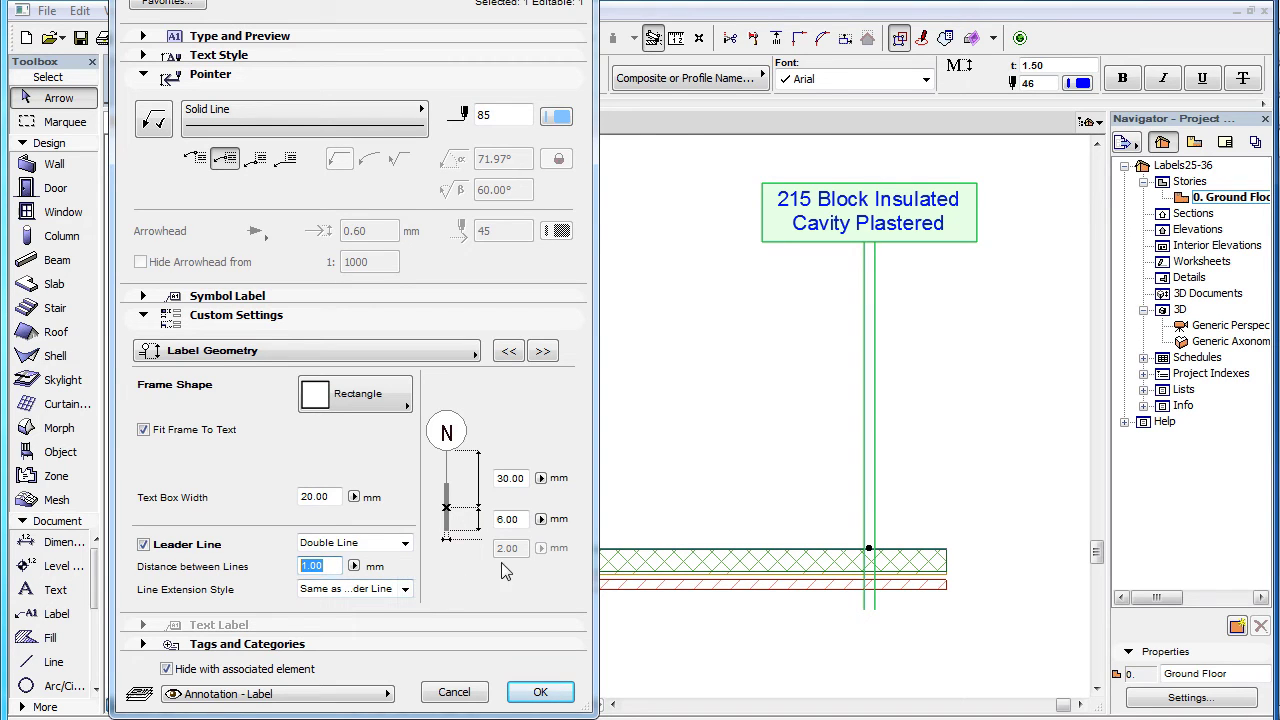
{"action": "key", "text": "BackSpace"}
{"action": "type", "text": ".5"}
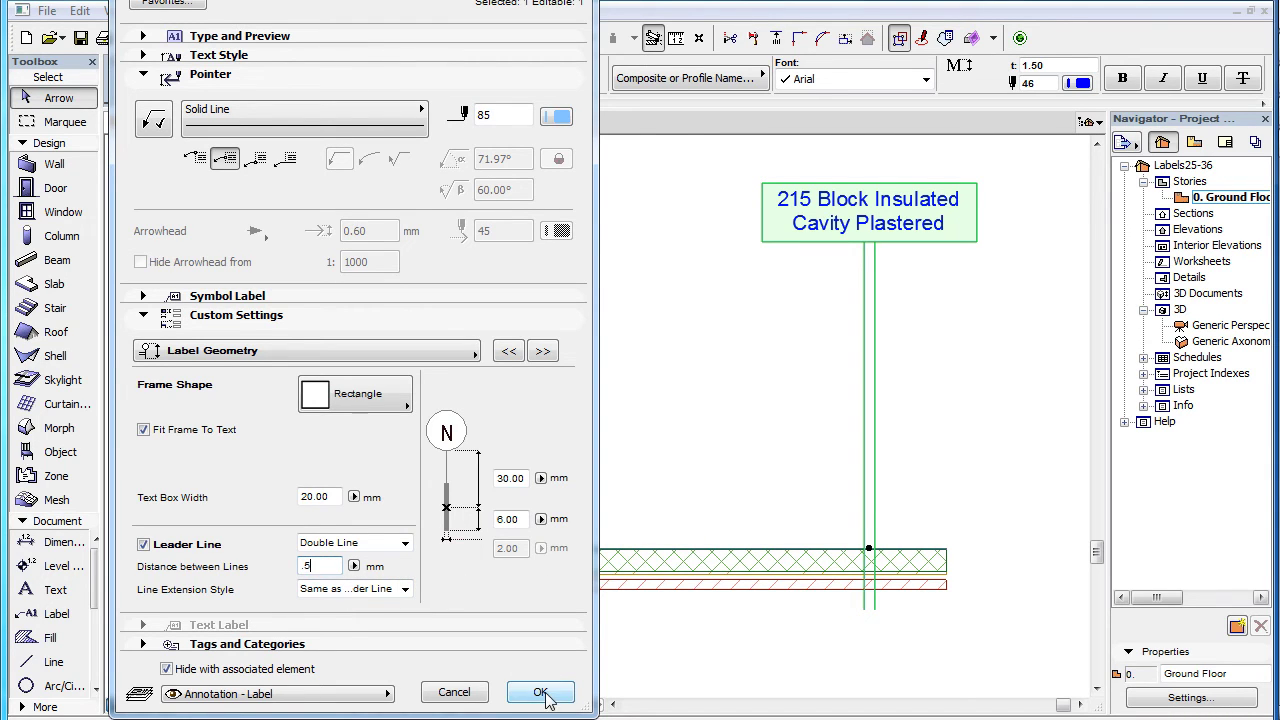
{"action": "left_click", "coordinate": [543, 694]}
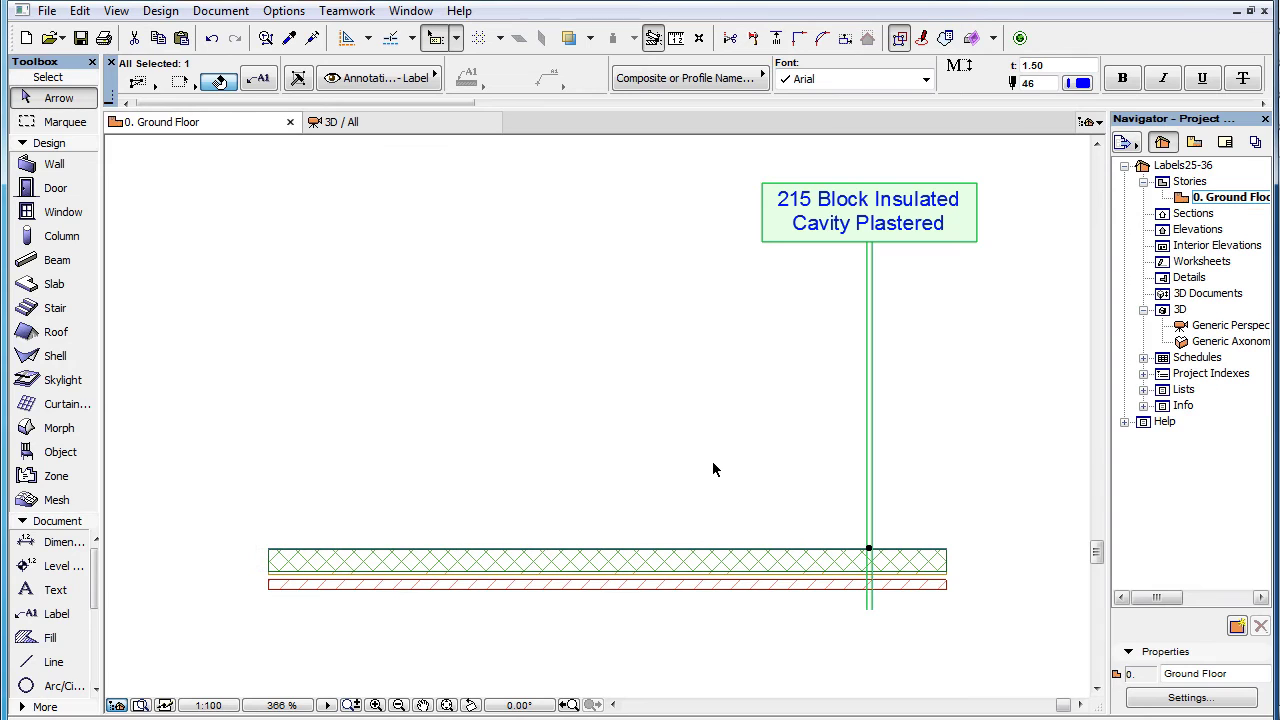
Shorten the leader length from 30.00 to 20.
{"action": "left_click", "coordinate": [258, 78]}
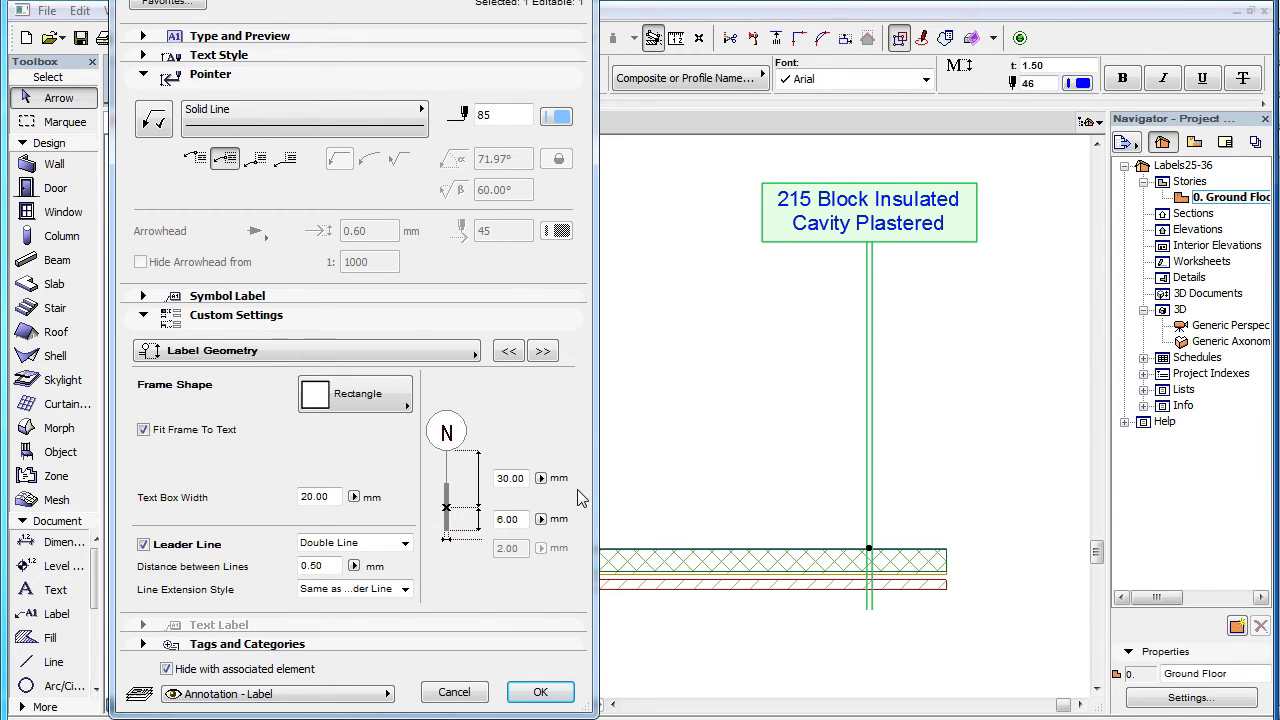
{"action": "left_click", "coordinate": [510, 478]}
{"action": "type", "text": "20"}
{"action": "left_click", "coordinate": [540, 692]}
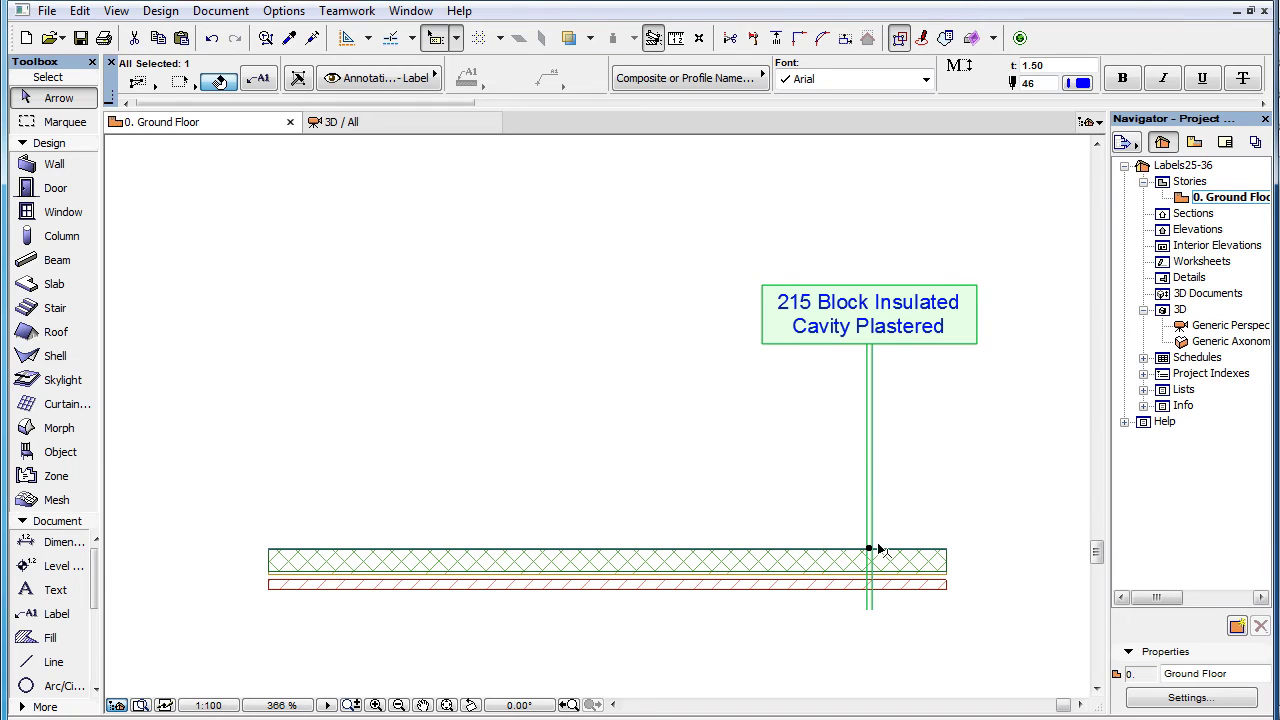
Set the label's Line Extension Style to Rectangle so the leader ends in a filled rectangle.
{"action": "left_click", "coordinate": [260, 79]}
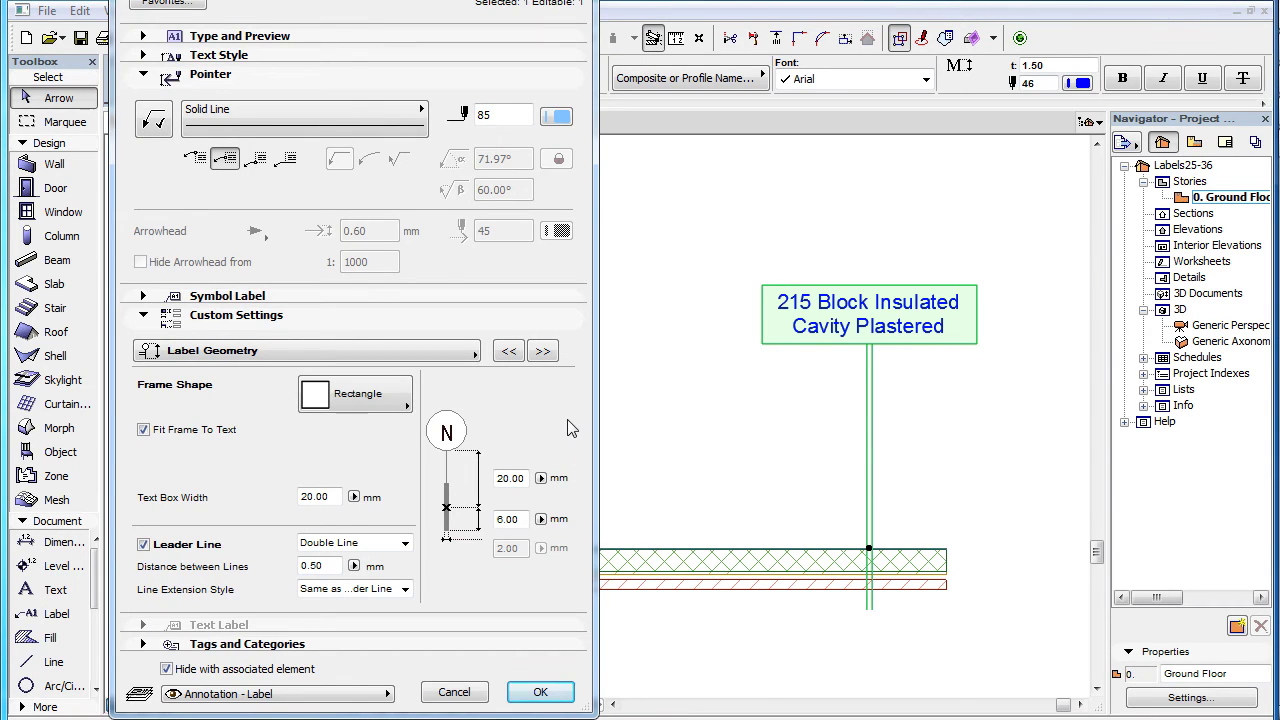
{"action": "left_click", "coordinate": [405, 590]}
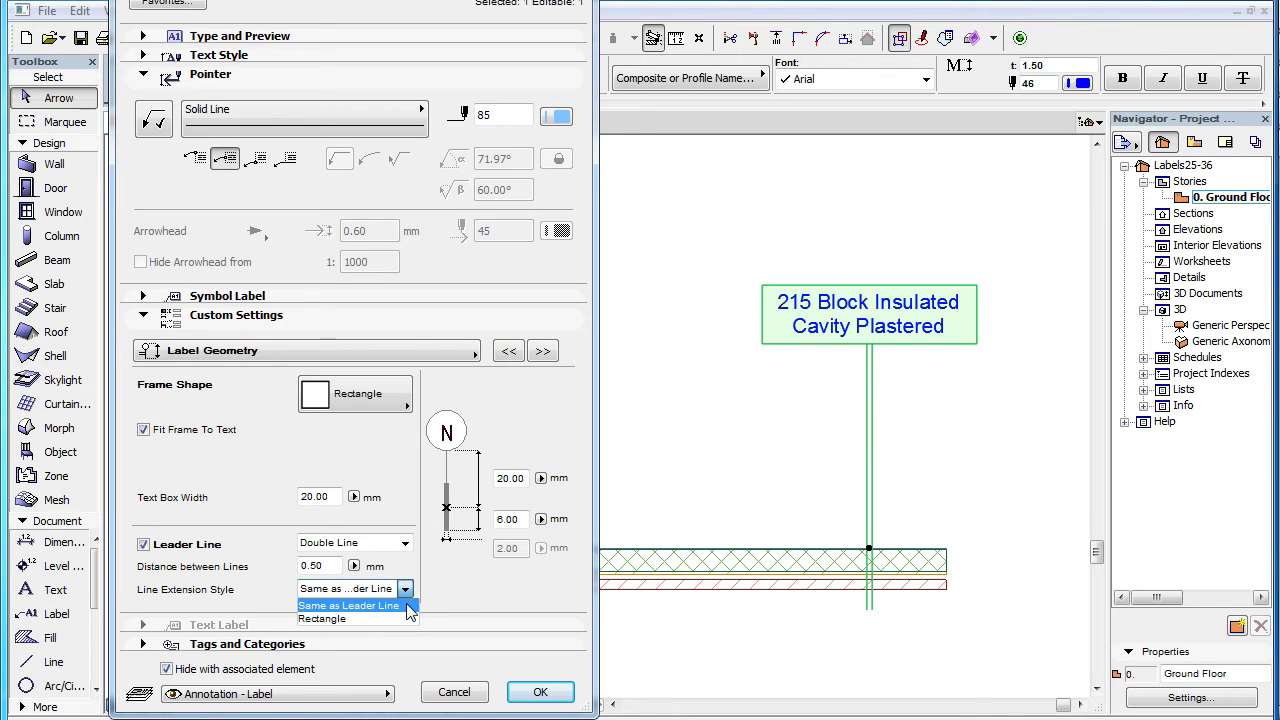
{"action": "left_click", "coordinate": [411, 606]}
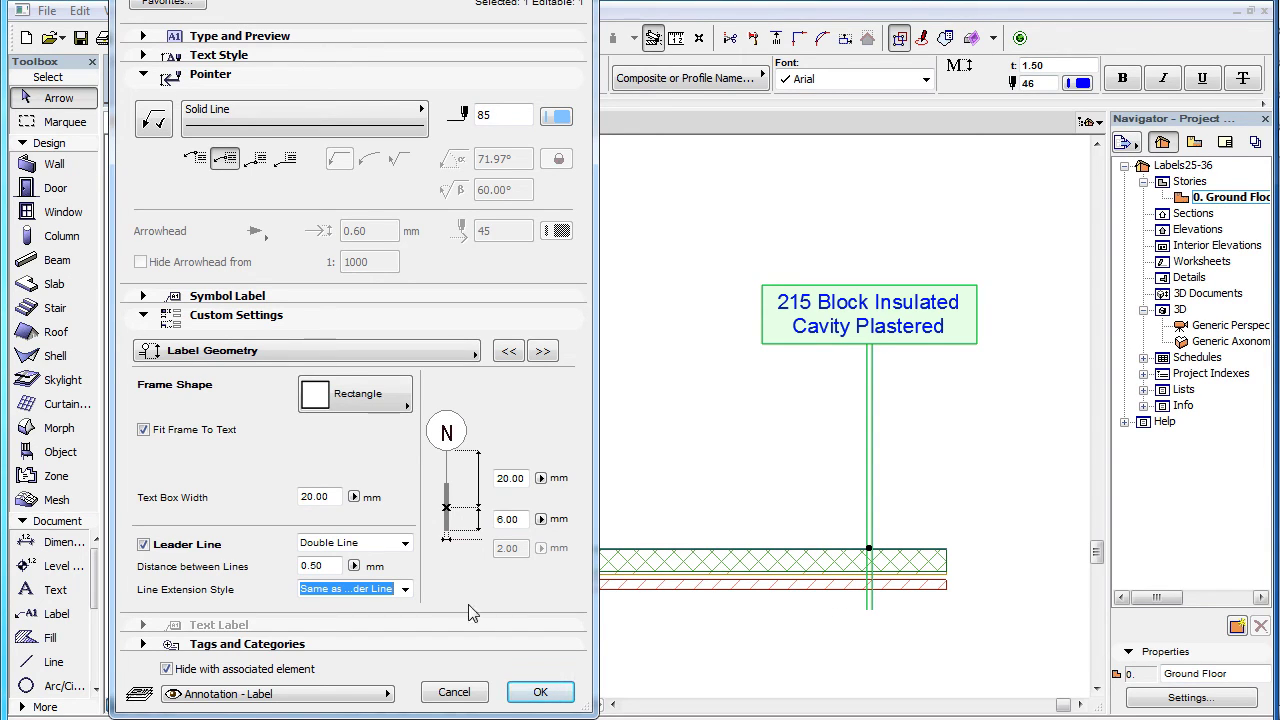
{"action": "left_click", "coordinate": [405, 589]}
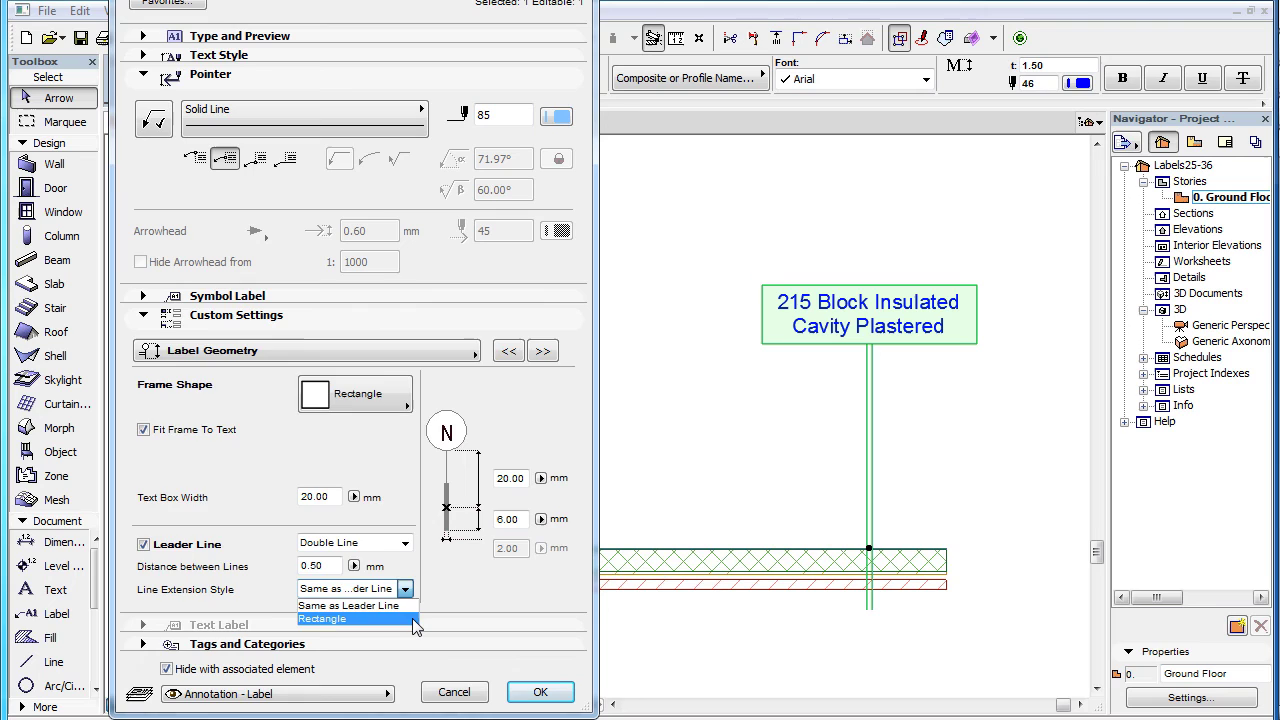
{"action": "left_click", "coordinate": [410, 618]}
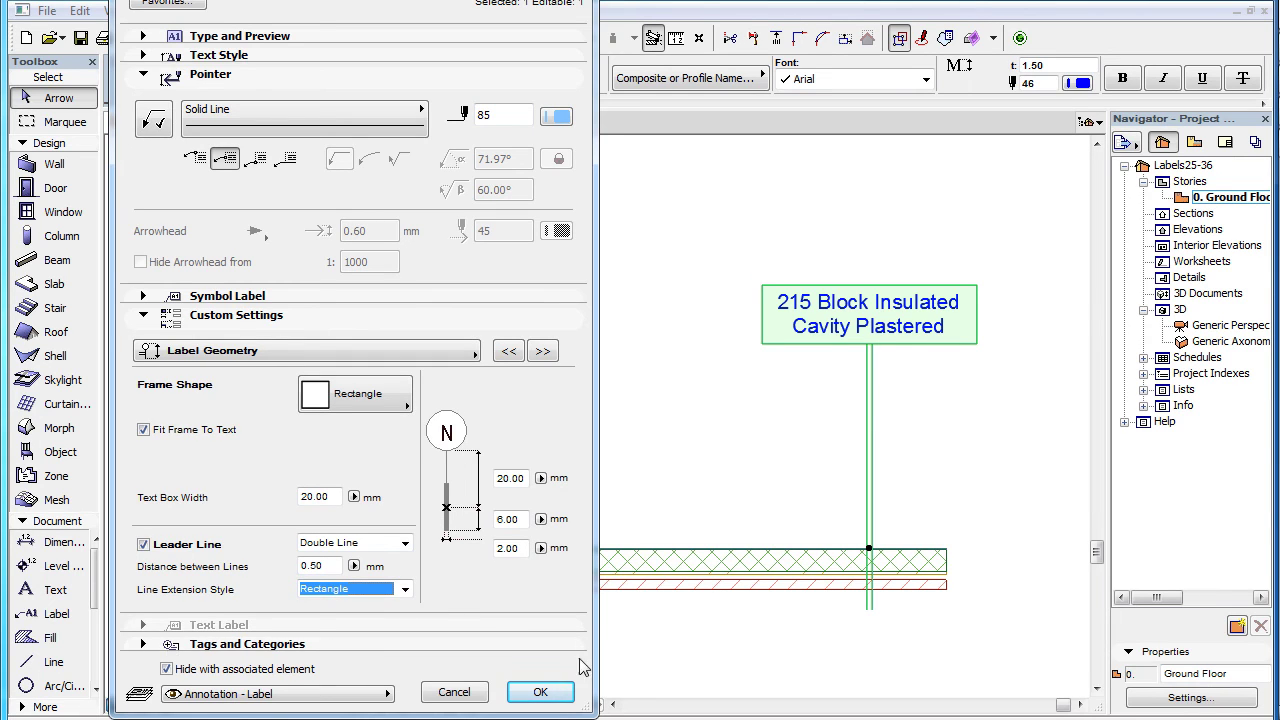
{"action": "left_click", "coordinate": [540, 692]}
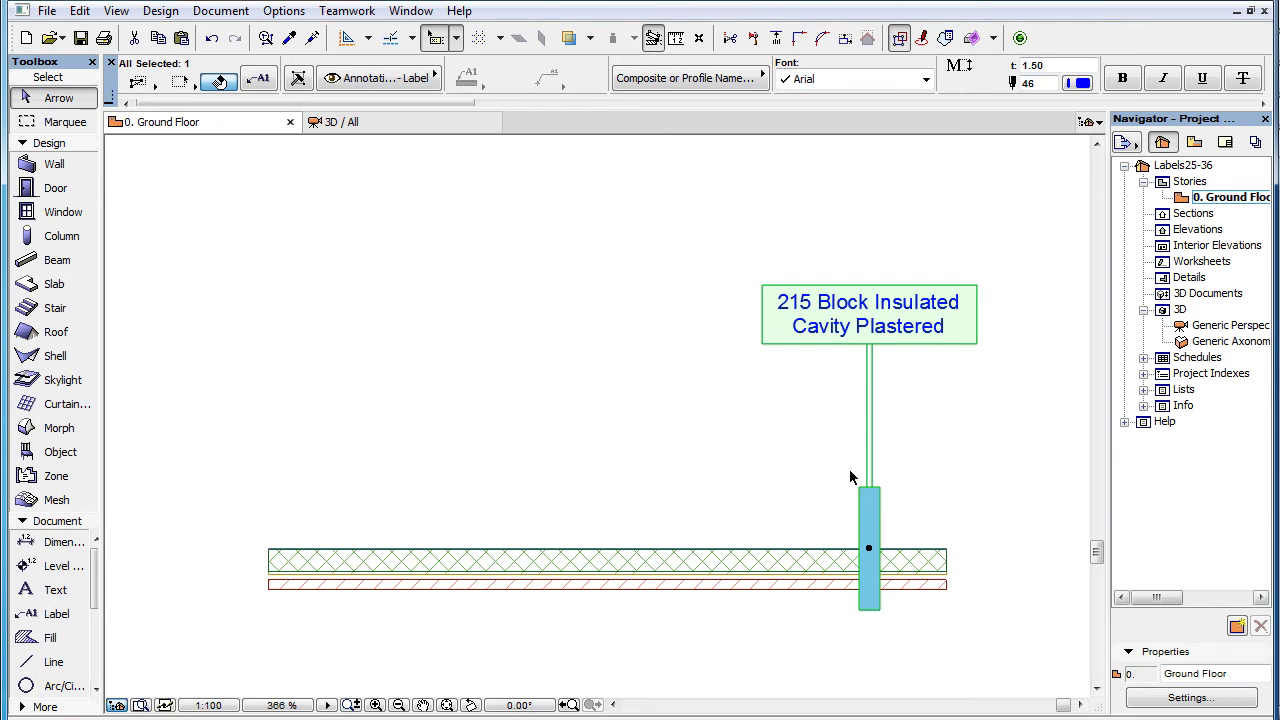
Switch the line extension to match the leader and apply a longer extension length.
{"action": "left_click", "coordinate": [262, 80]}
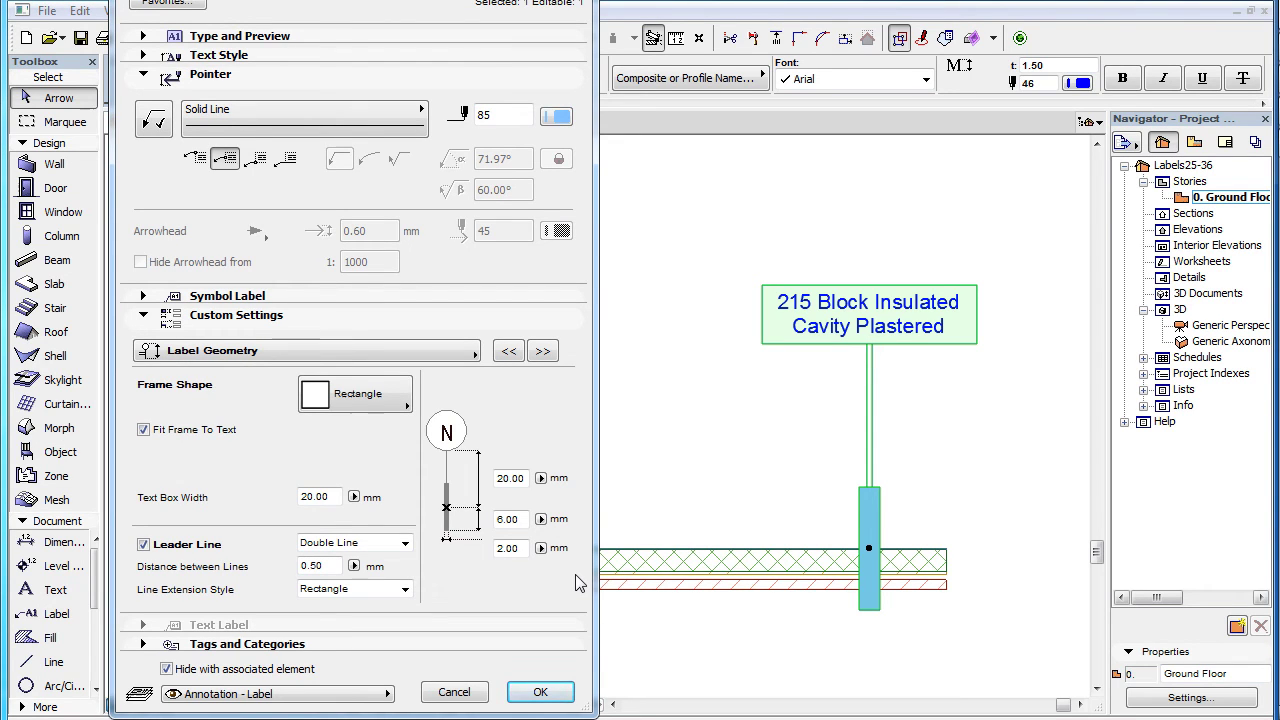
{"action": "left_click", "coordinate": [398, 596]}
{"action": "left_click", "coordinate": [345, 603]}
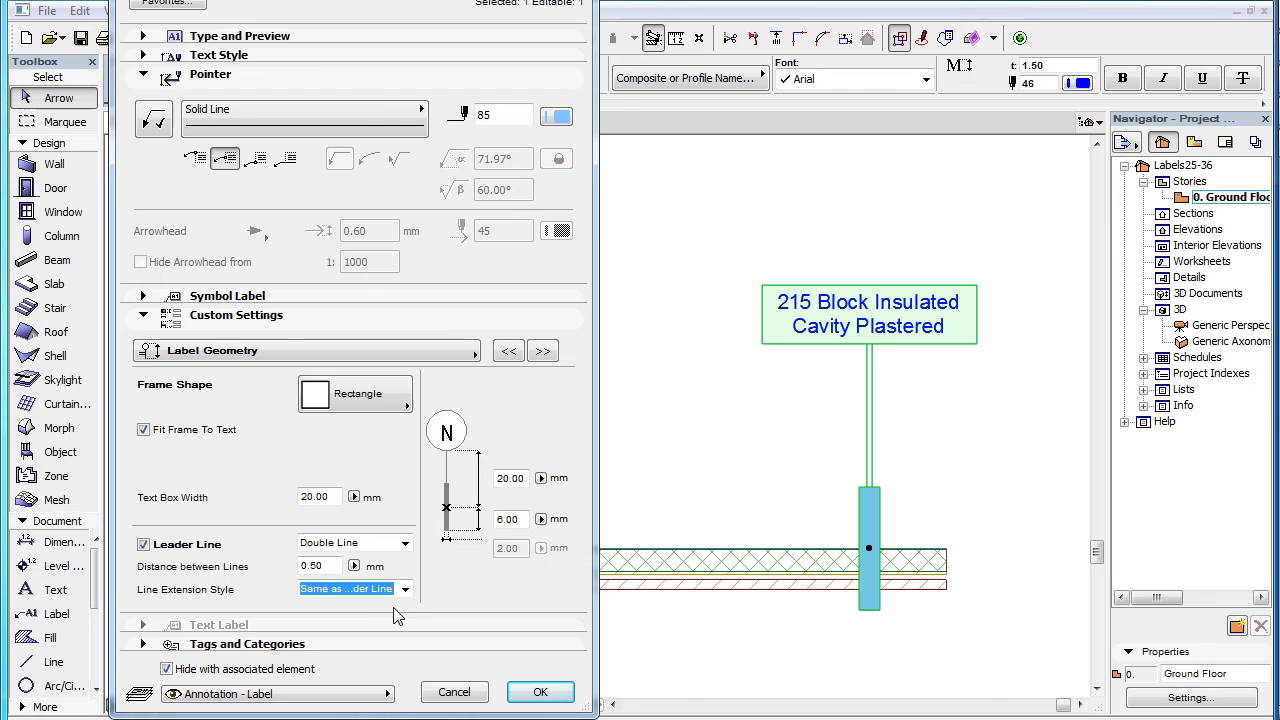
{"action": "left_click", "coordinate": [508, 518]}
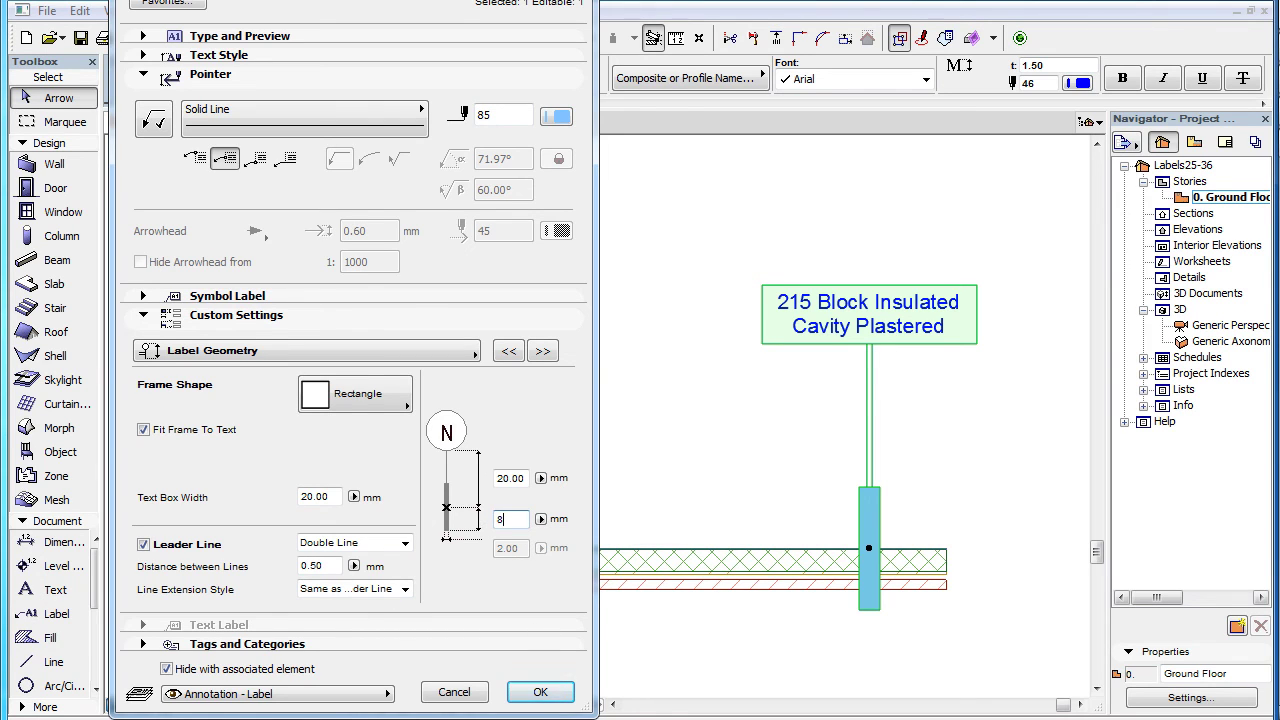
{"action": "left_click", "coordinate": [540, 692]}
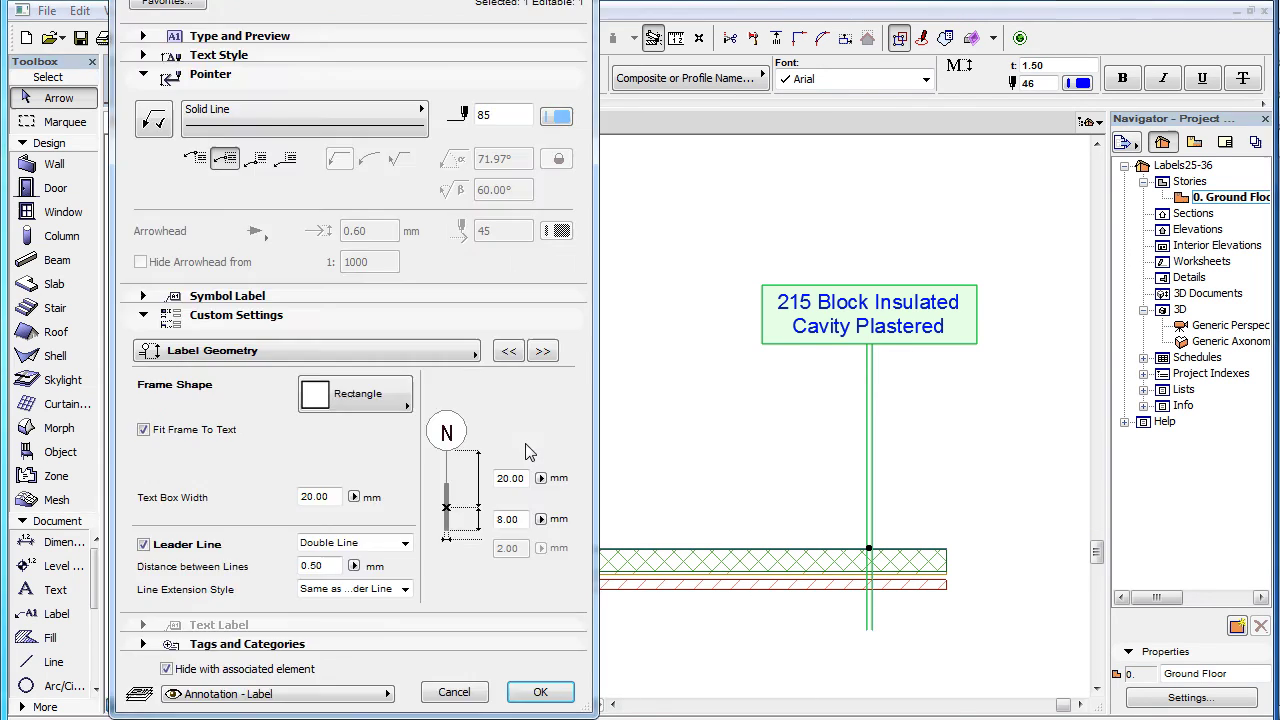
Set the line extension back to Rectangle and replace the 8.00 extension length value.
{"action": "key", "text": "ctrl+t"}
{"action": "left_click", "coordinate": [405, 589]}
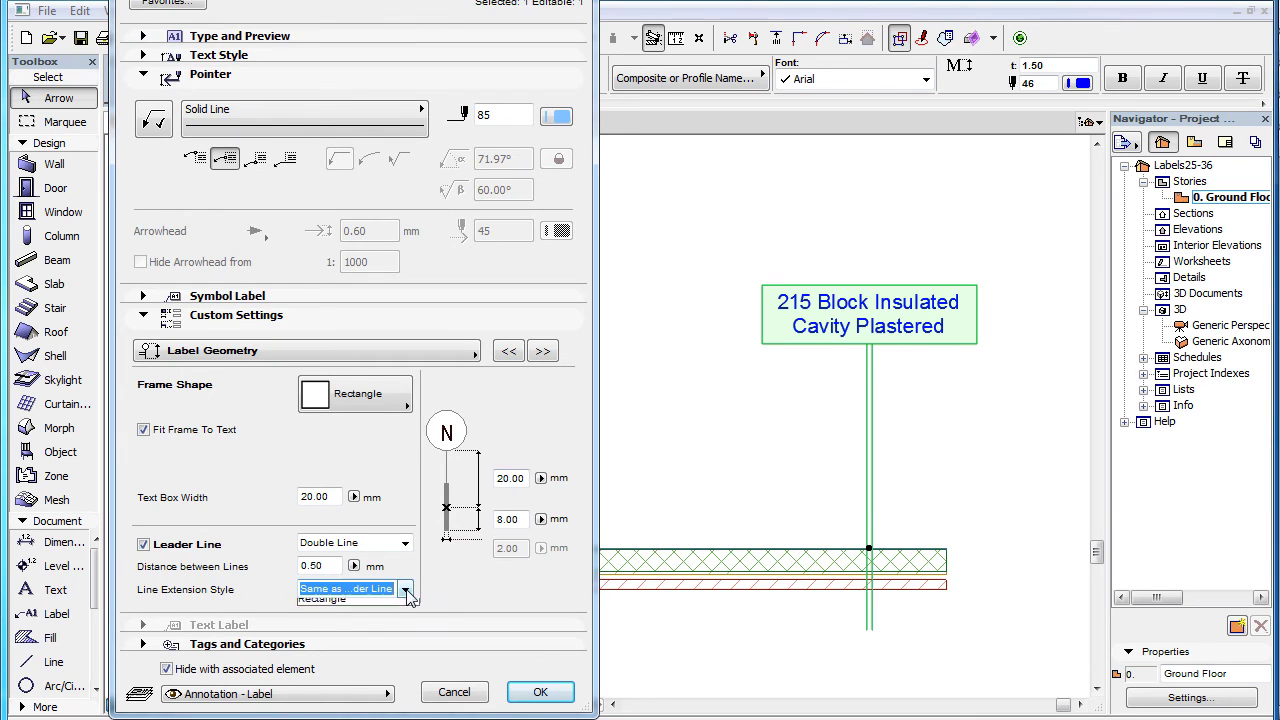
{"action": "left_click", "coordinate": [400, 617]}
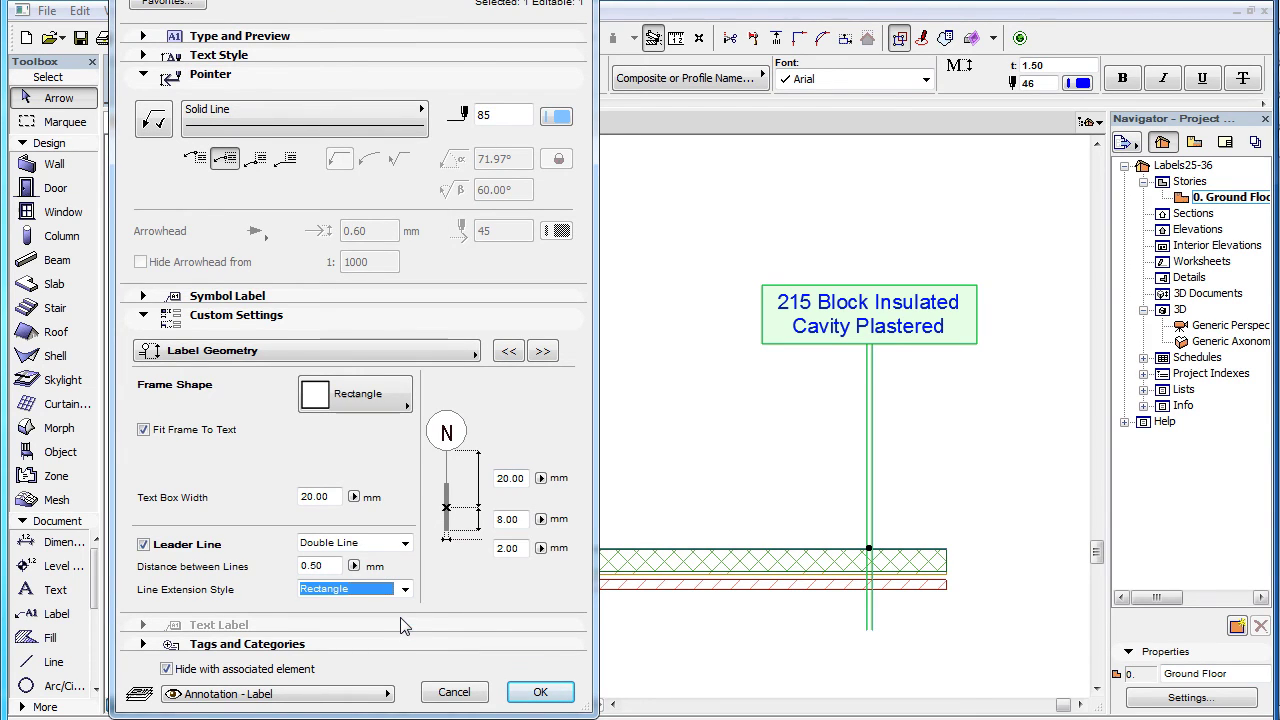
{"action": "double_click", "coordinate": [518, 518]}
{"action": "type", "text": "10"}
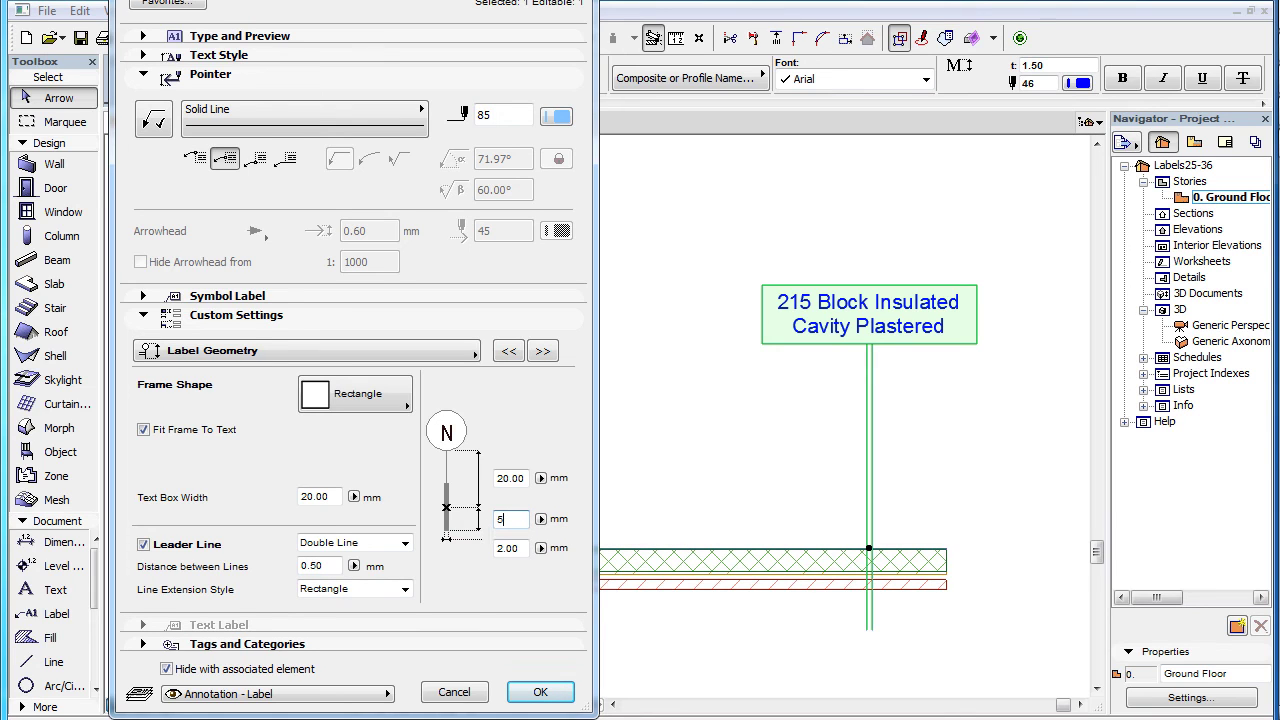
{"action": "left_click", "coordinate": [538, 692]}
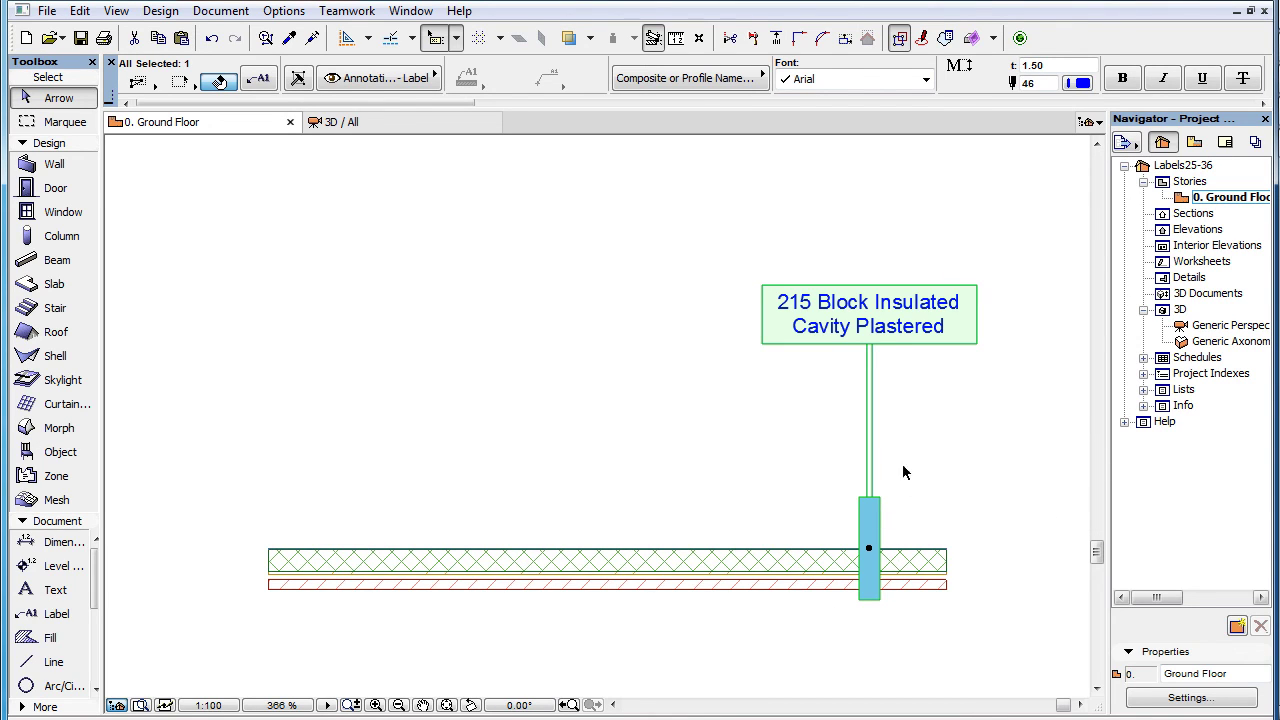
Narrow the rectangle extension by changing its 2.00 width value, then deselect the label.
{"action": "left_click", "coordinate": [258, 78]}
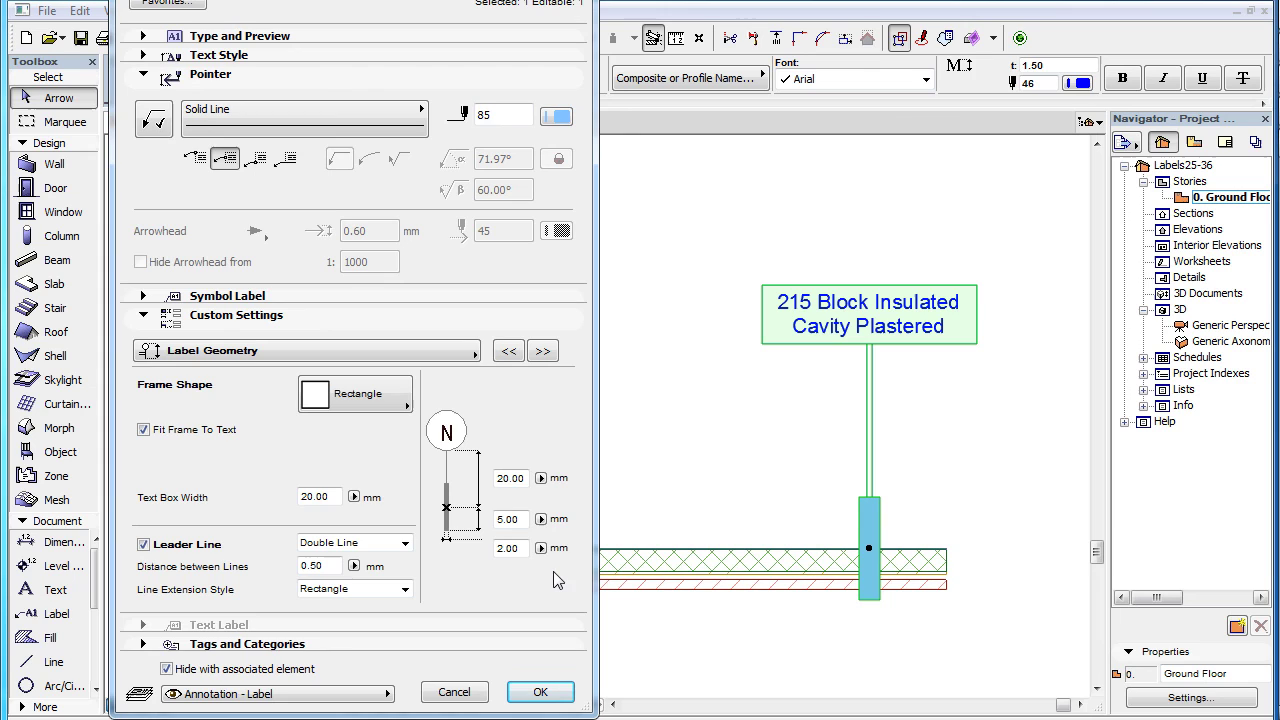
{"action": "double_click", "coordinate": [497, 549]}
{"action": "left_click", "coordinate": [556, 692]}
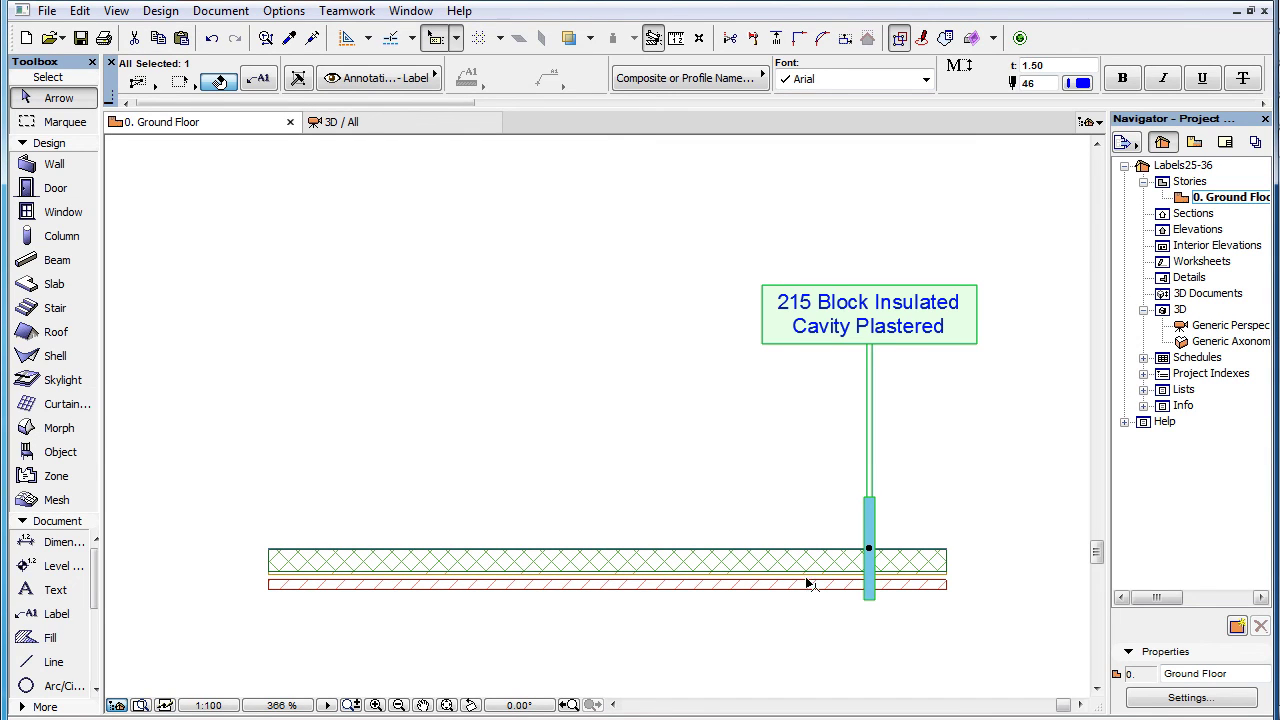
{"action": "left_click", "coordinate": [1009, 570]}
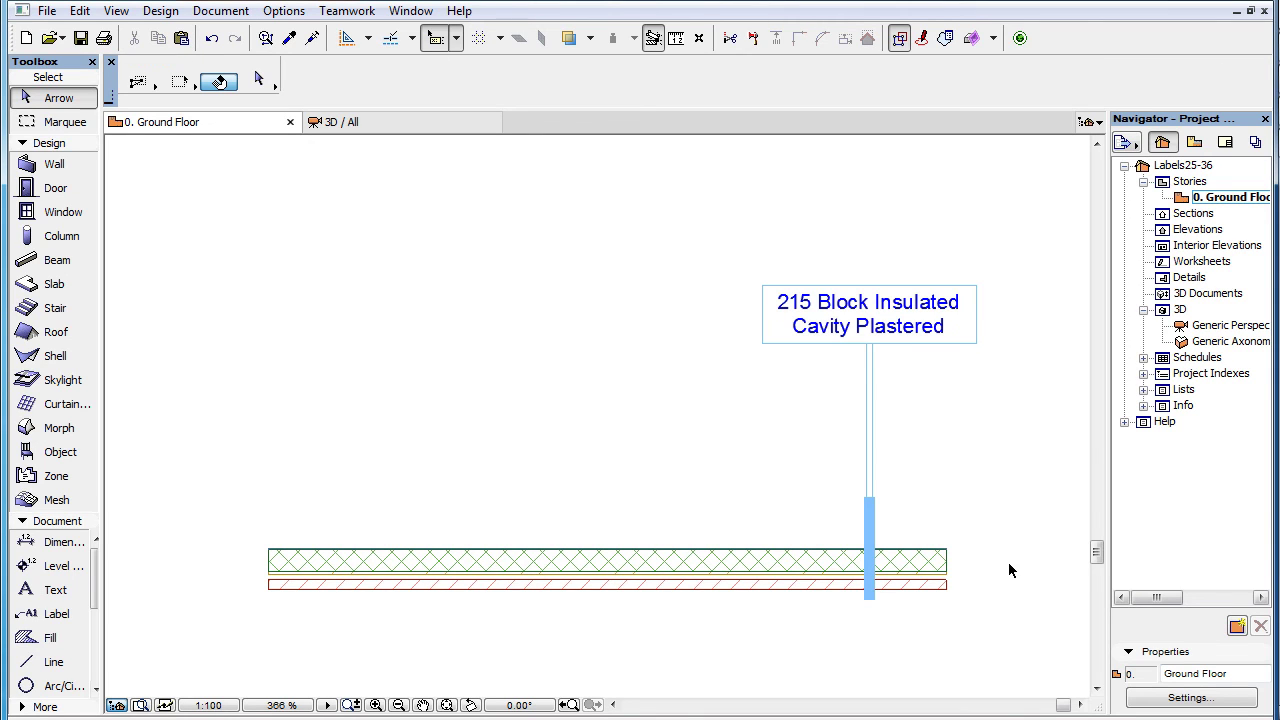